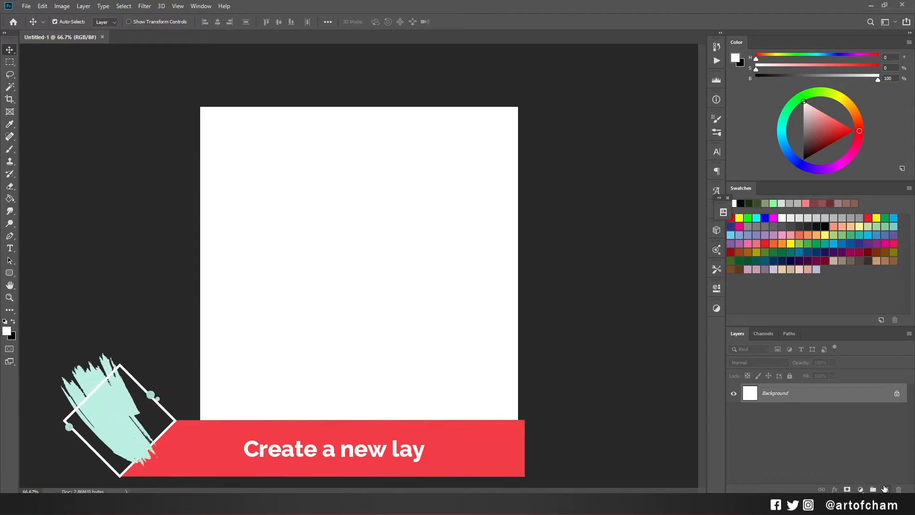
- On a new layer, make a long horizontal rectangular selection near the canvas top and fill it with grey at 63% brightness
left_click(887, 490)
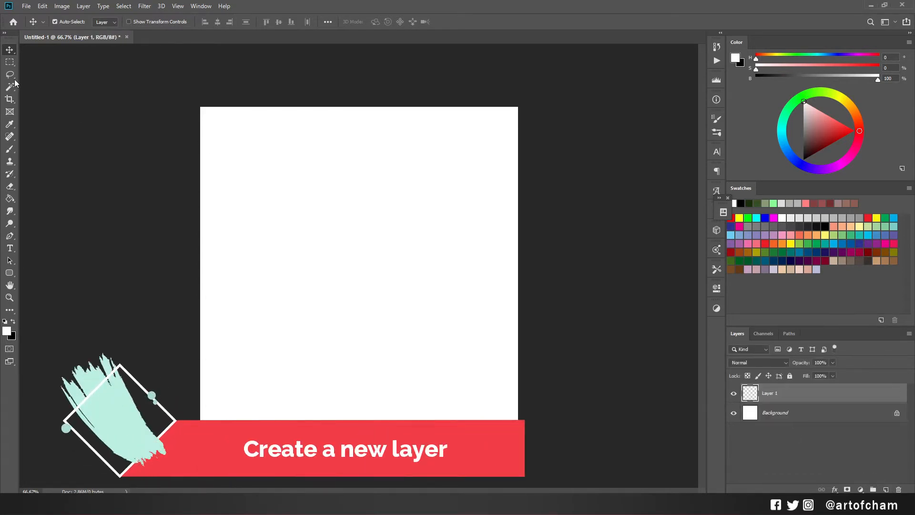
left_click(11, 62)
left_click_drag(224, 147, 484, 175)
left_click(804, 122)
key("alt+BackSpace")
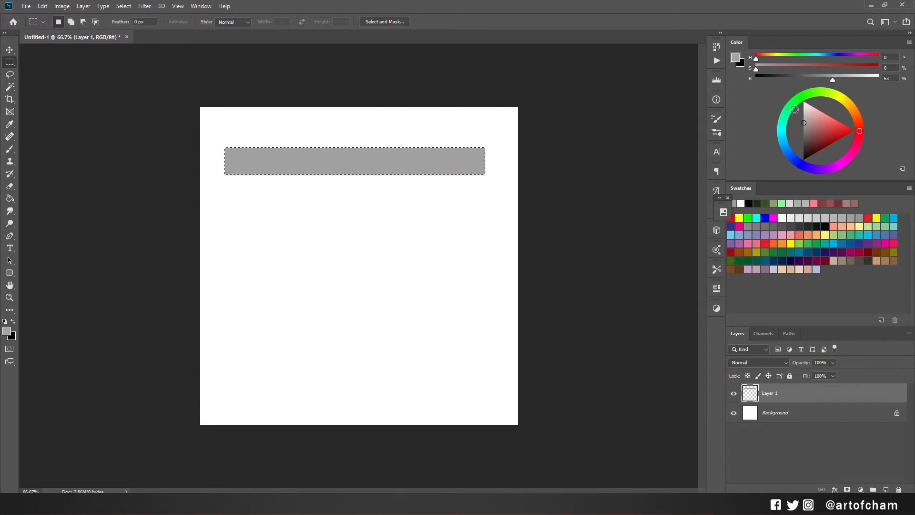
- Shade the left end of the bar with darker grey at 42% brightness using a soft round brush enlarged to 400 px
key("b")
right_click(371, 142)
left_click(606, 267)
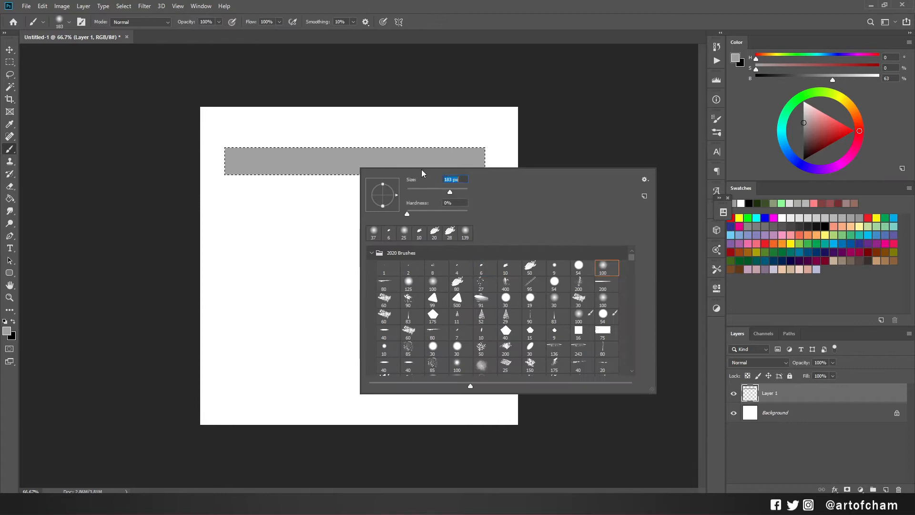
left_click(329, 150)
left_click_drag(804, 120, 804, 135)
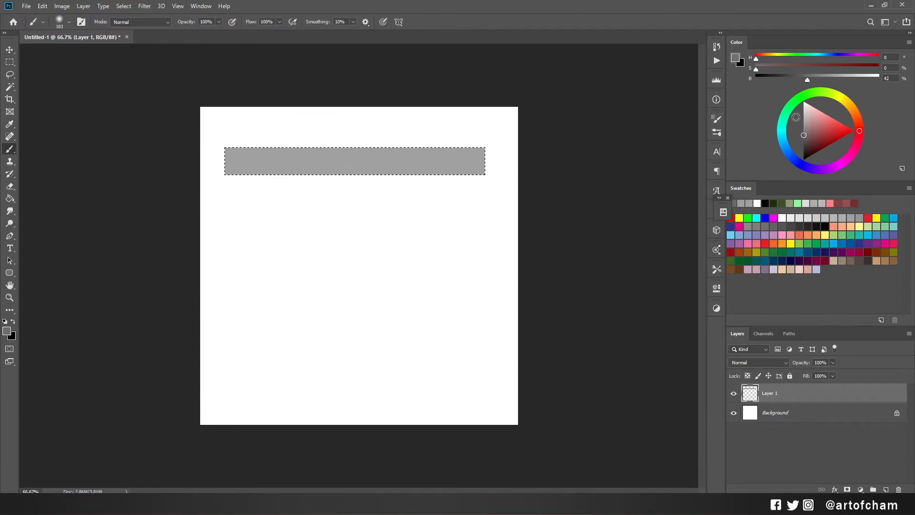
left_click(221, 165)
left_click(246, 170)
key("bracketright")
key("bracketright")
key("bracketright")
left_click(248, 160)
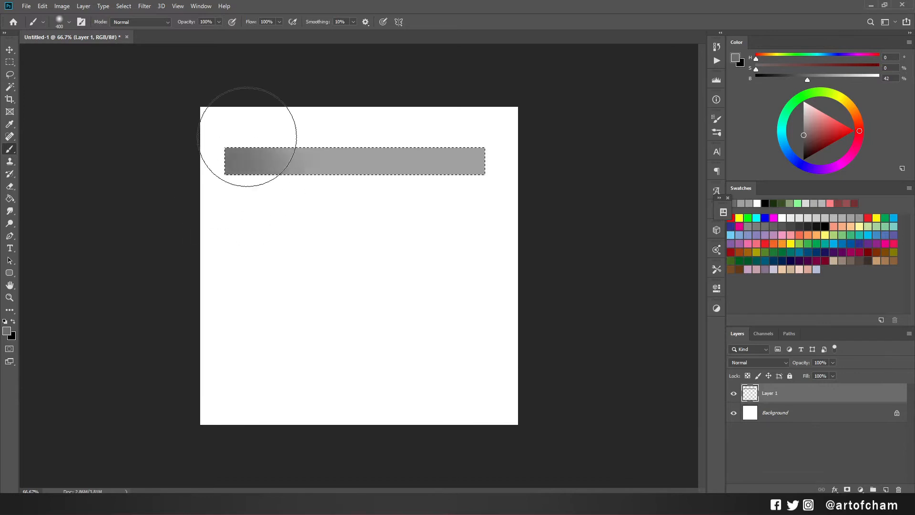
- Darken the bar's left end with near-black at 5% brightness and blend a sampled dark grey toward the middle
left_click(803, 156)
mouse_move(241, 114)
left_mouse_down()
mouse_move(263, 98)
mouse_move(246, 114)
mouse_move(228, 112)
mouse_move(290, 118)
left_mouse_up()
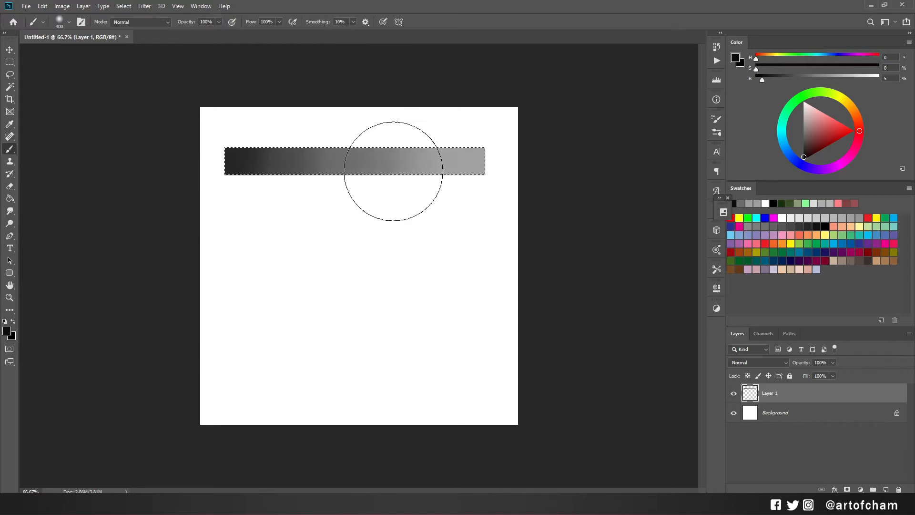
left_click(253, 147, "alt")
left_click_drag(278, 172, 414, 191)
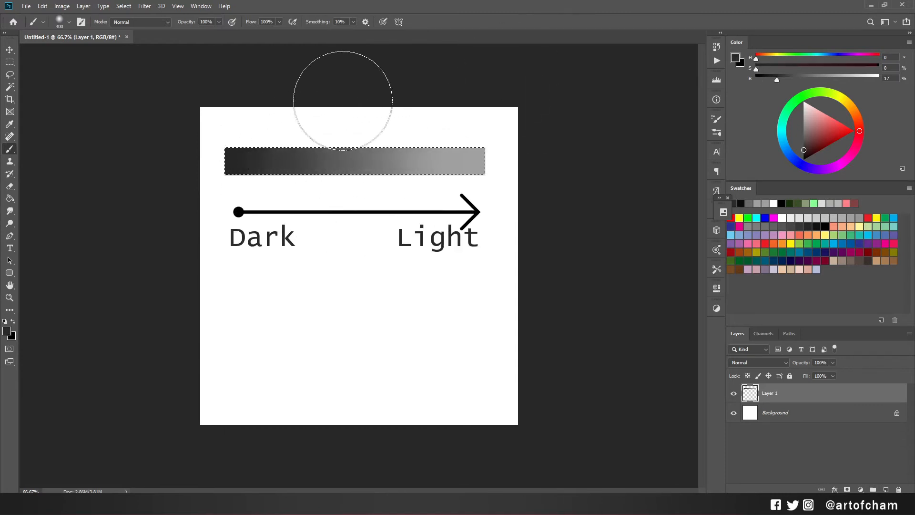
- Lighten the bar's right end with soft white strokes to complete the dark-to-light gradient, and deselect the bar
left_click(487, 195, "alt")
mouse_move(507, 102)
left_mouse_down()
mouse_move(503, 186)
mouse_move(492, 210)
mouse_move(466, 186)
mouse_move(371, 180)
mouse_move(350, 137)
left_mouse_up()
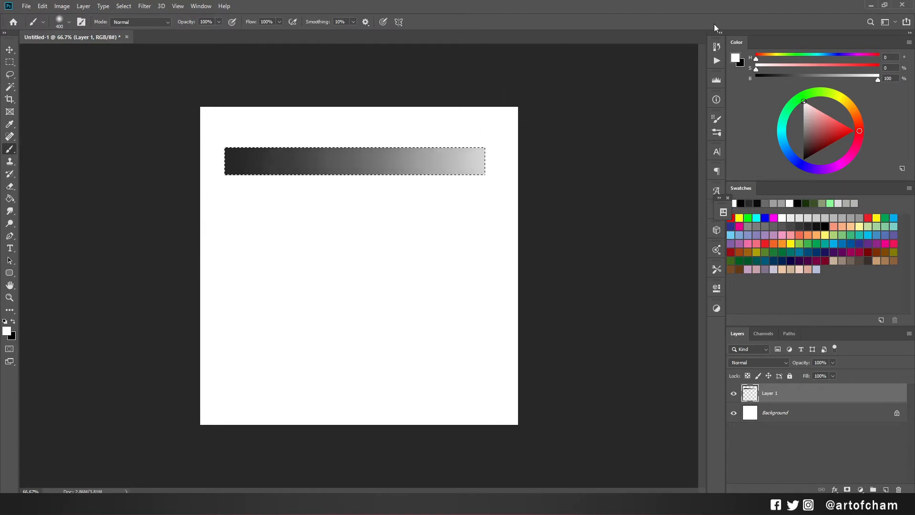
mouse_move(445, 160)
left_mouse_down()
mouse_move(441, 174)
mouse_move(408, 175)
left_mouse_up()
key("ctrl+d")
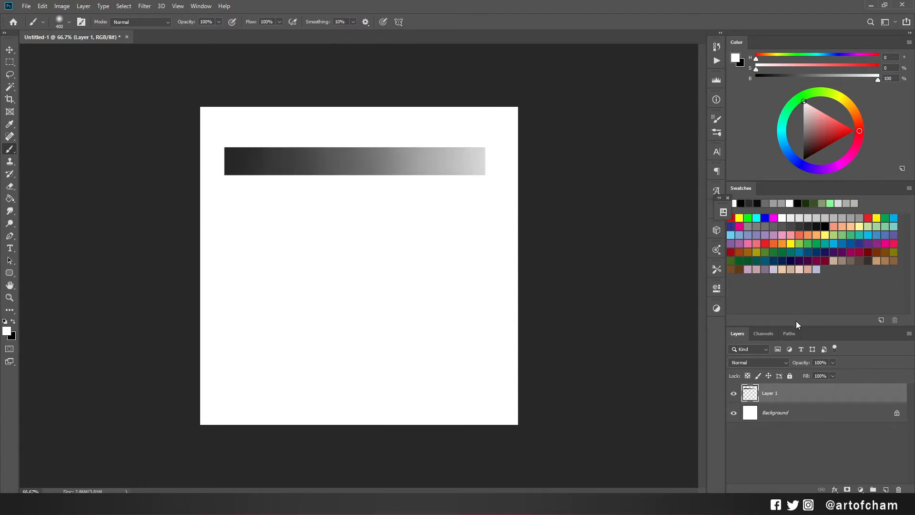
- Dock the floating panel icon at the end of the collapsed panel strip and show the Adjustments panel
left_click_drag(723, 212, 720, 326)
left_click(193, 7)
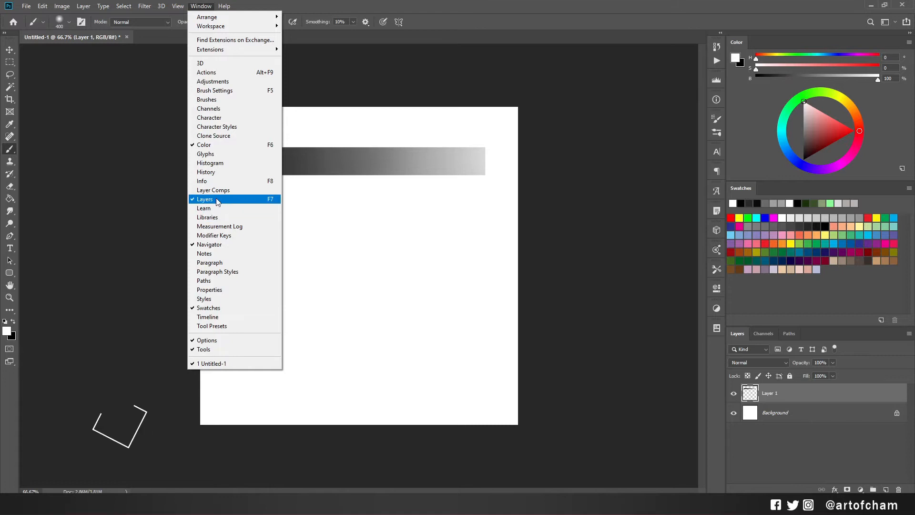
left_click(223, 84)
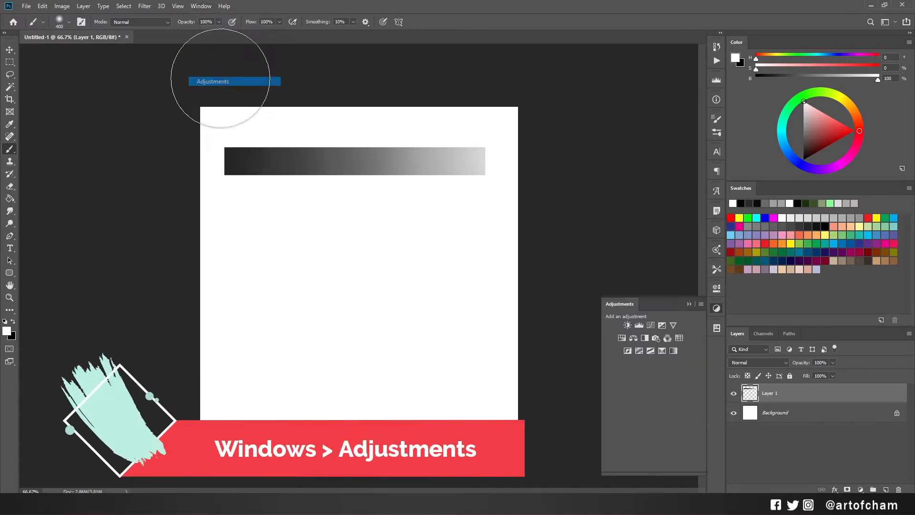
- Add a Gradient Map adjustment layer and clip it to Layer 1 so it affects only the gradient bar
left_click(674, 350)
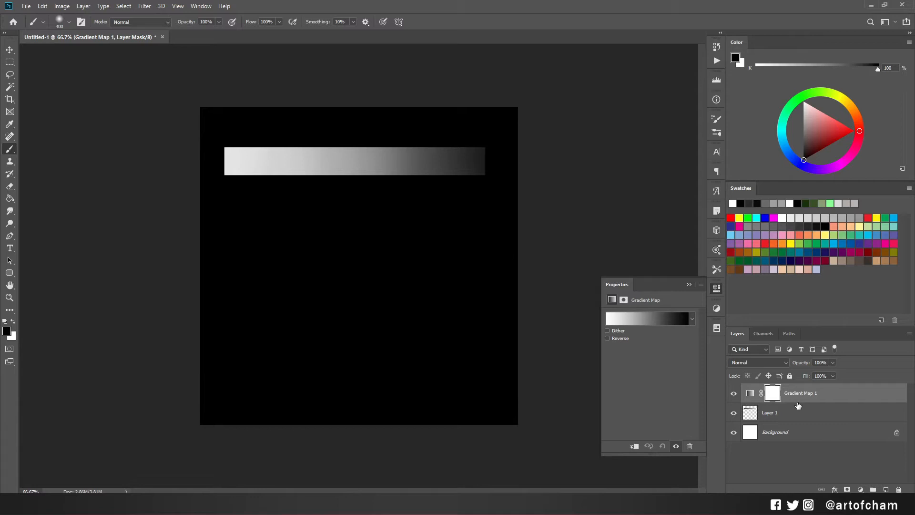
left_click_drag(800, 405, 799, 400)
left_click(798, 402, "alt")
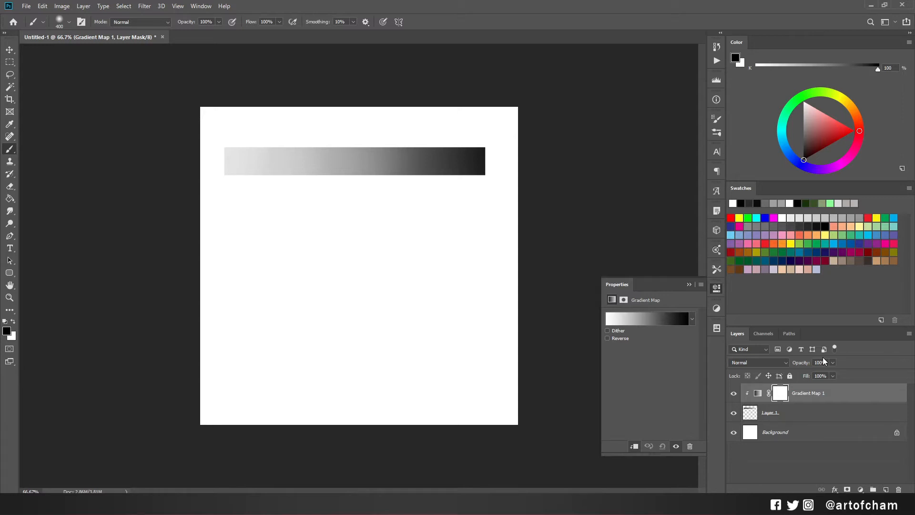
- Apply the dark-brown-to-gold preset gradient to the gradient map and return to the Brush tool
left_click(656, 318)
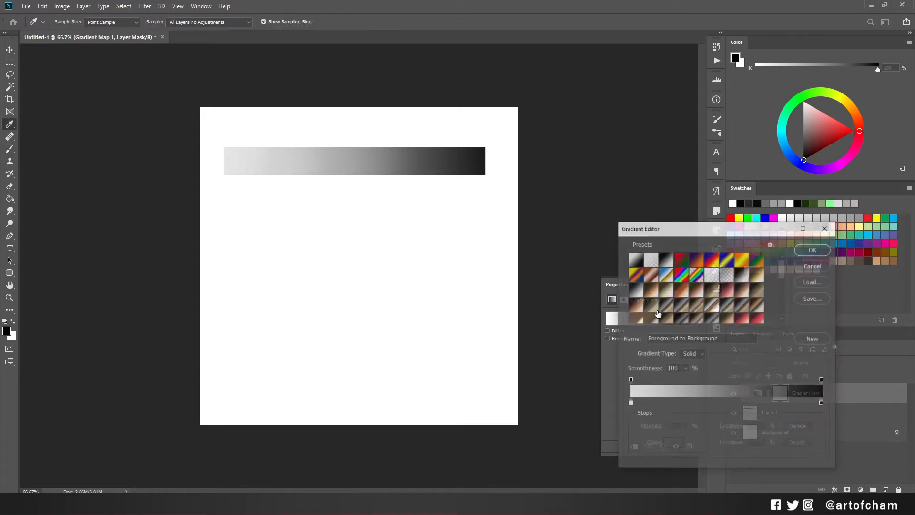
left_click_drag(785, 268, 786, 259)
left_click_drag(696, 234, 564, 182)
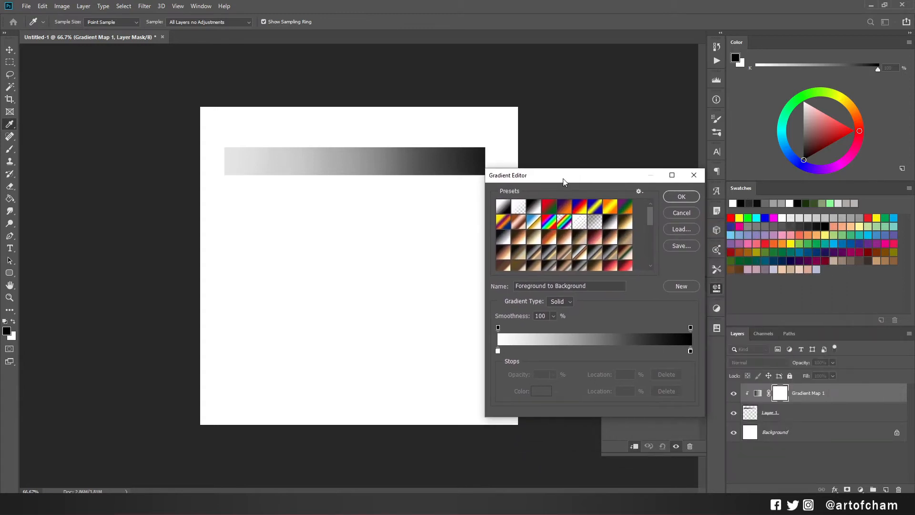
left_click(624, 224)
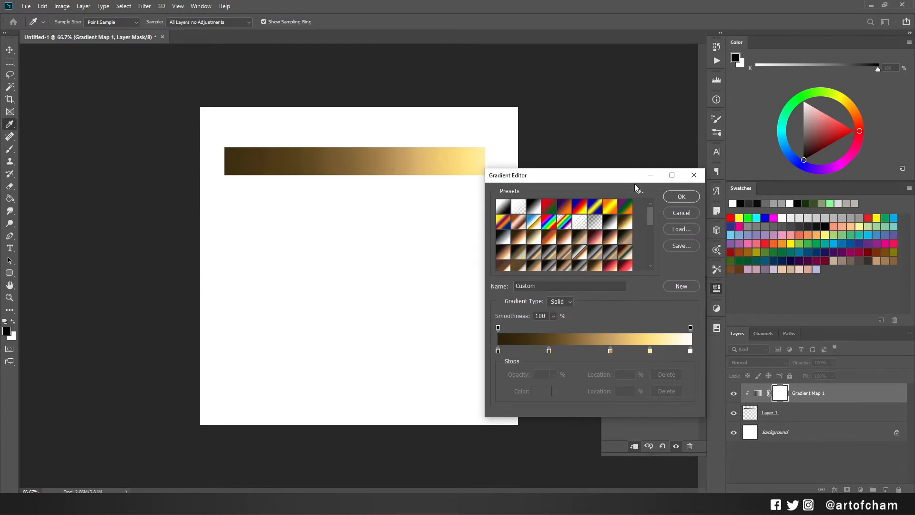
left_click(682, 197)
key("b")
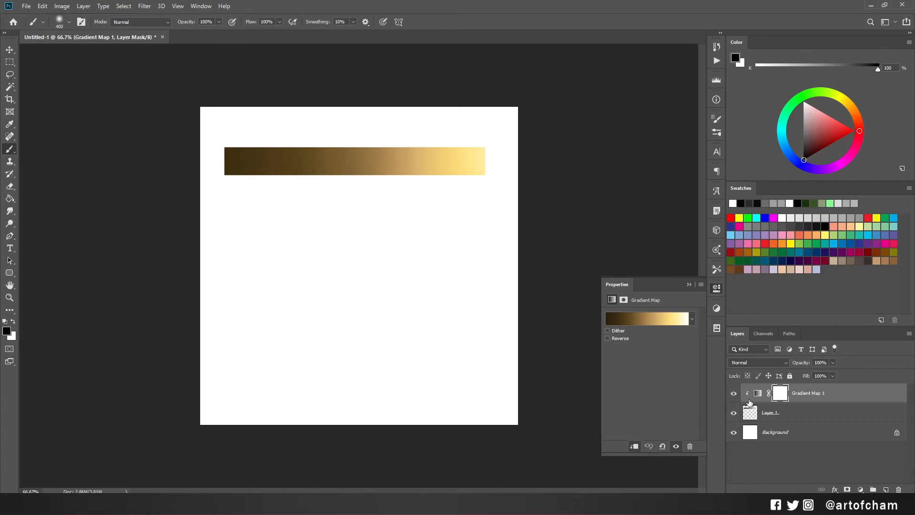
- Compare the bar with the gradient map hidden and shown, and examine the gradient's colour stops
left_click(733, 393)
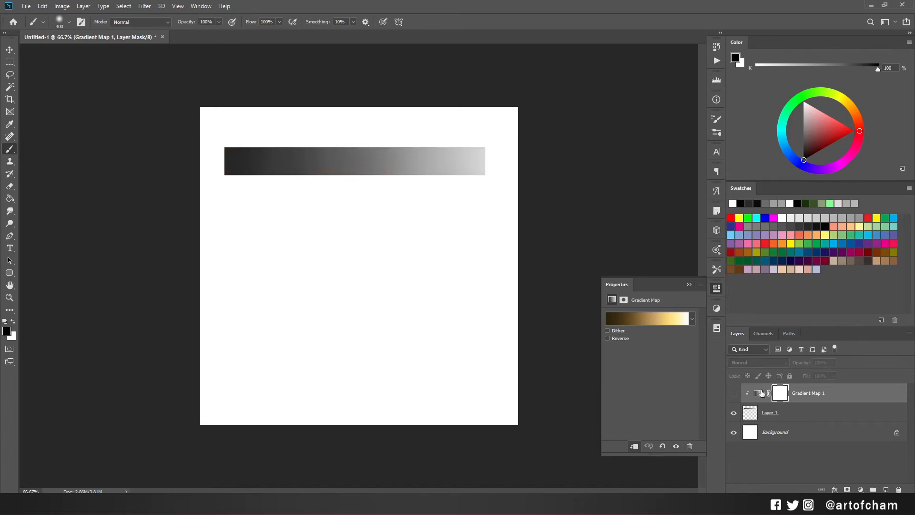
left_click(734, 394)
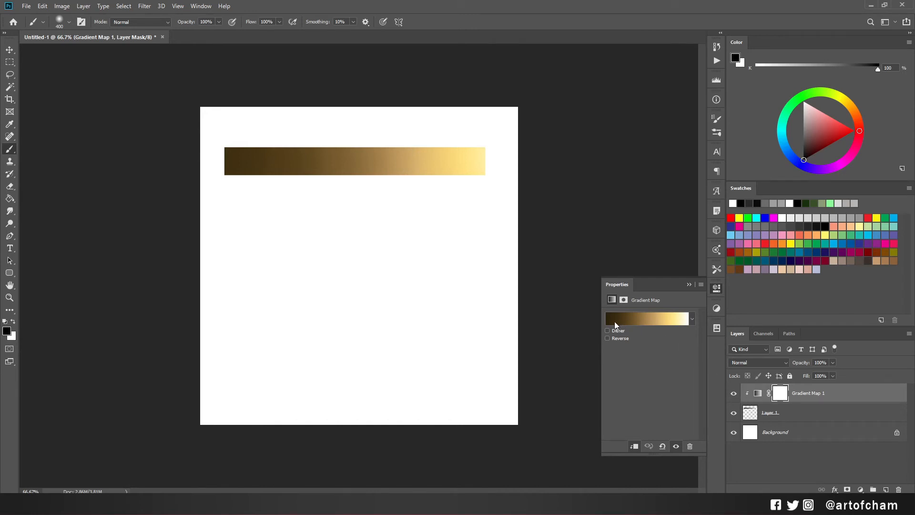
left_click(639, 318)
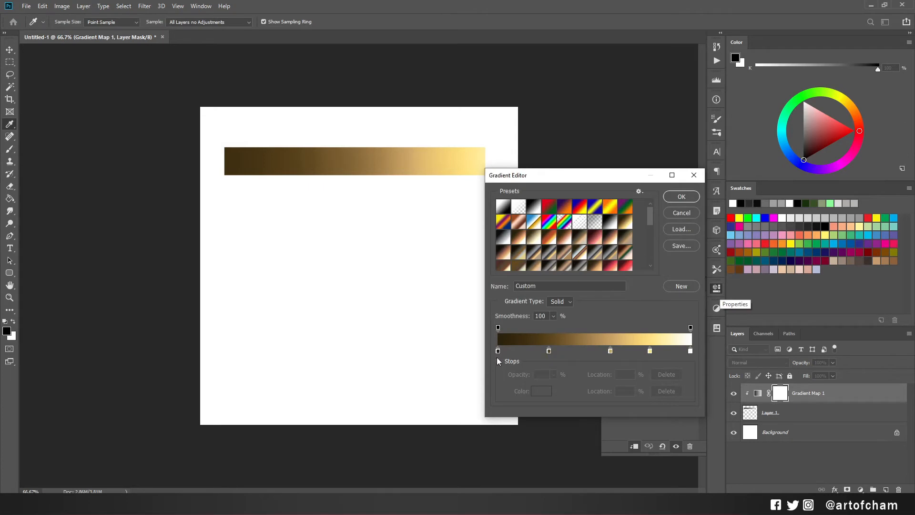
left_click(680, 197)
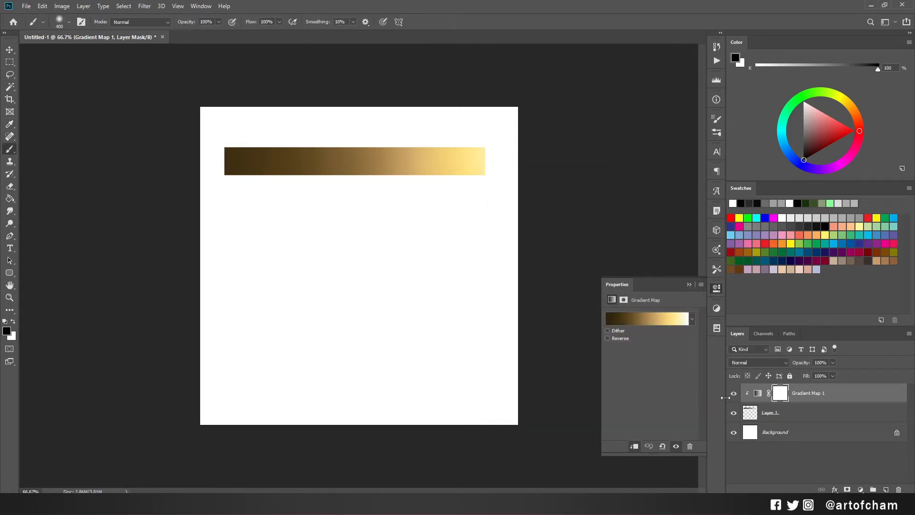
left_click(734, 393)
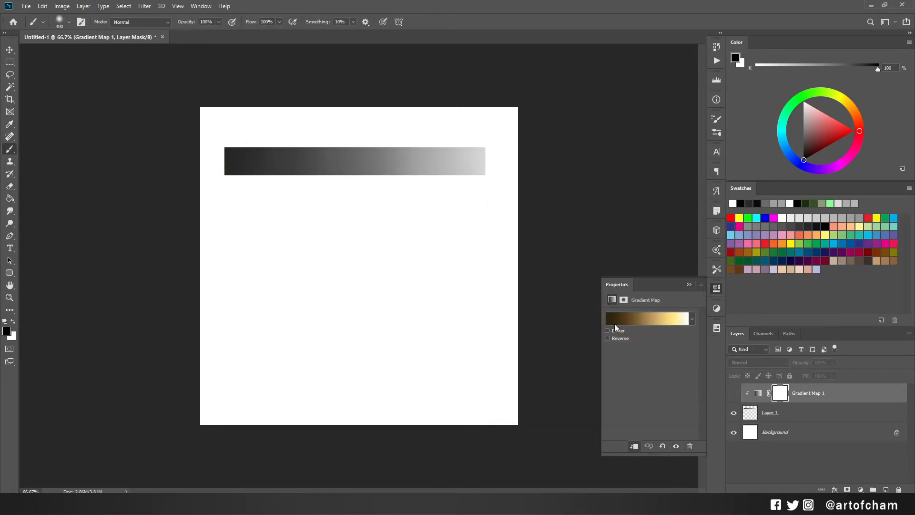
left_click(733, 393)
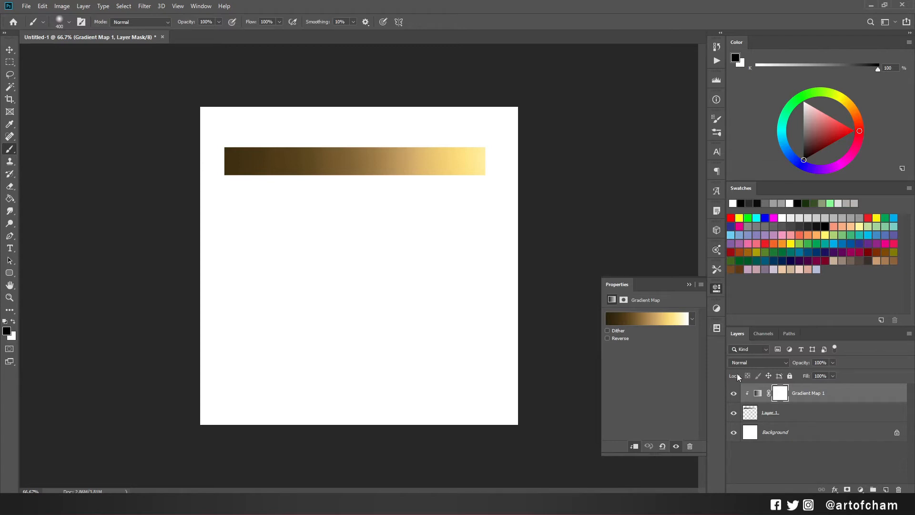
- Hide Gradient Map 1, add a new layer, and draw a circular selection about 512 px wide below the gradient bar
left_click(734, 393)
left_click(886, 490)
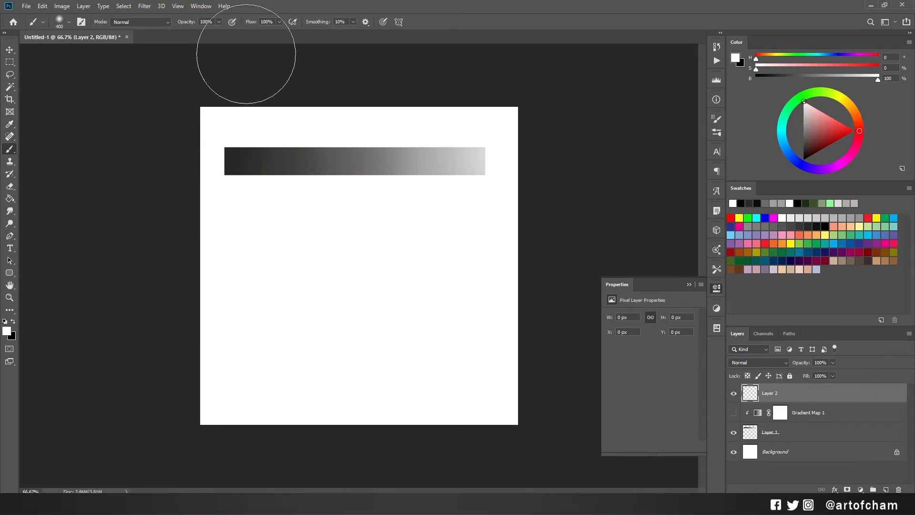
left_click(10, 61)
right_click(10, 62)
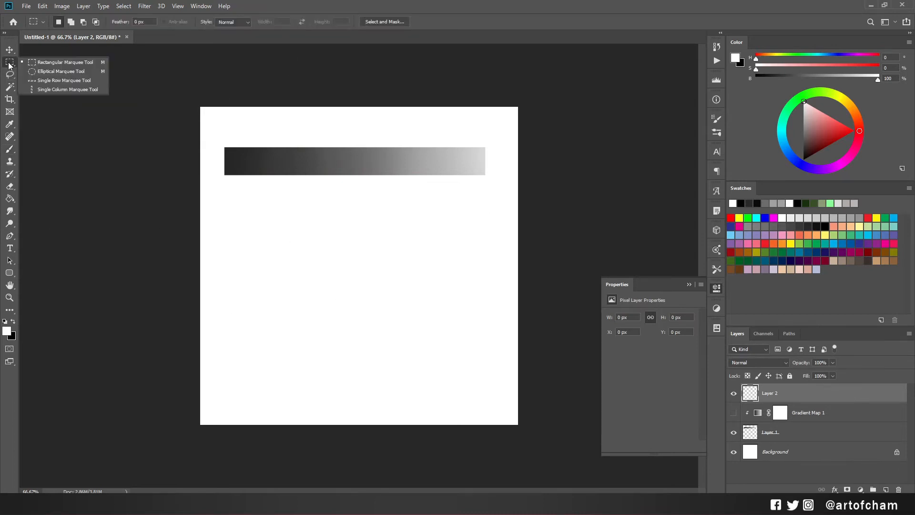
left_click(62, 72)
left_click_drag(356, 281, 277, 201)
- Fill the circle with mid grey sampled from the bar's middle and shade its left and lower edges with soft black
key("b")
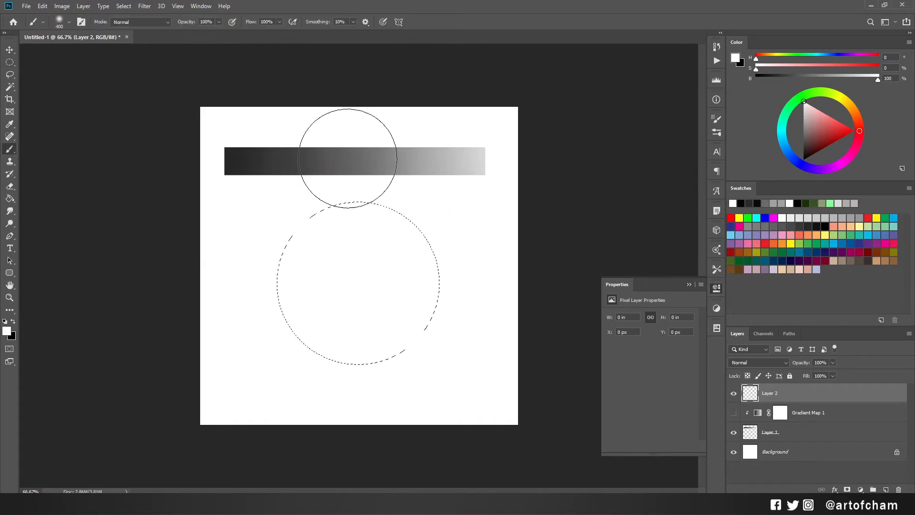
left_click(346, 160, "alt")
key("alt+BackSpace")
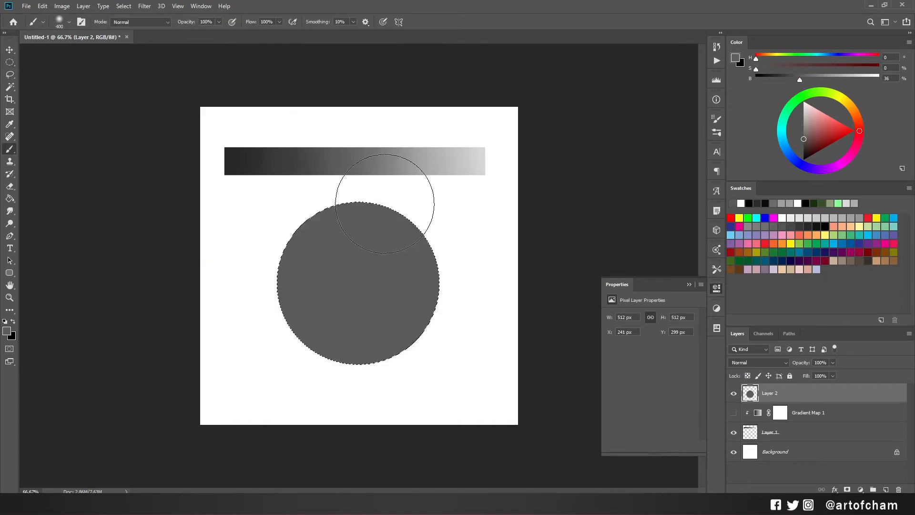
key("d")
mouse_move(322, 275)
left_mouse_down()
mouse_move(431, 378)
mouse_move(401, 371)
mouse_move(459, 346)
mouse_move(289, 325)
mouse_move(424, 186)
mouse_move(386, 179)
mouse_move(279, 294)
mouse_move(392, 302)
mouse_move(342, 195)
mouse_move(355, 361)
mouse_move(461, 300)
mouse_move(363, 384)
left_mouse_up()
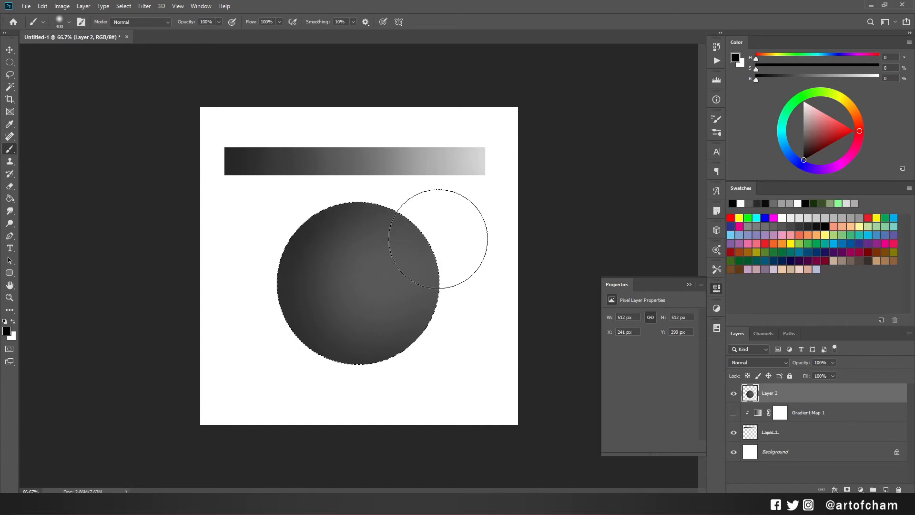
- Brush a soft white highlight on the sphere's upper-right side, undo the stroke along the left edge, and adjust the brush size
key("x")
mouse_move(394, 257)
left_mouse_down()
mouse_move(386, 253)
mouse_move(395, 248)
mouse_move(396, 256)
mouse_move(389, 224)
left_mouse_up()
right_click(405, 177)
left_click_drag(492, 235, 469, 234)
left_click_drag(316, 213, 290, 334)
key("ctrl+z")
right_click(319, 224)
left_click_drag(395, 242, 418, 241)
left_click(425, 200, "alt")
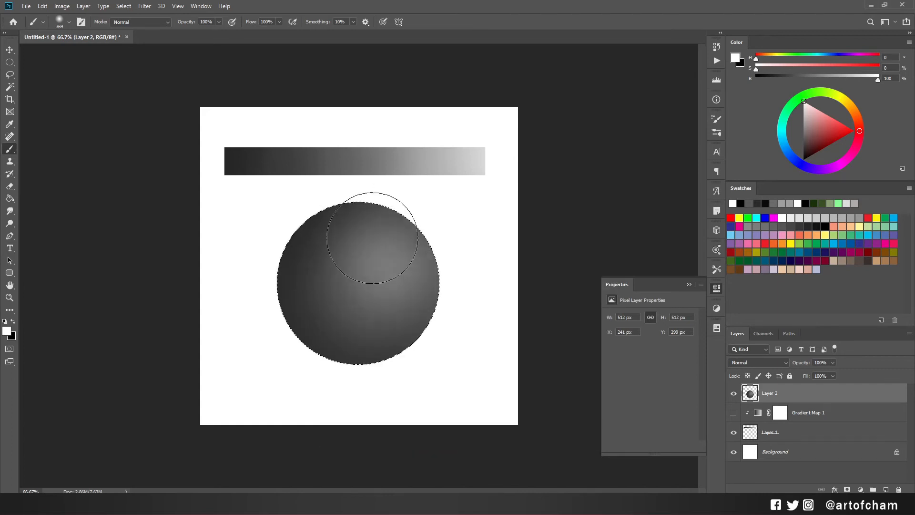
- Paint a faint white rim light along the sphere's left edge with a smaller soft brush and undo the last stroke
right_click(399, 225)
type("80")
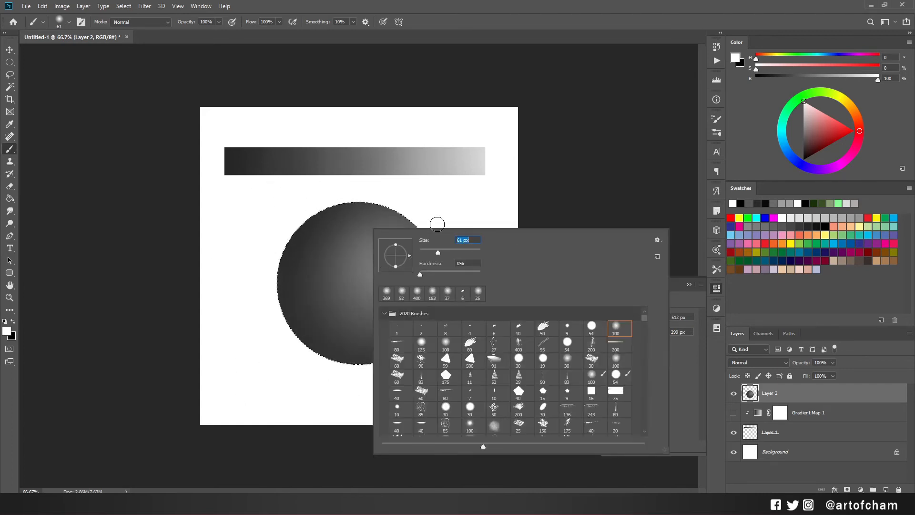
key("Return")
key("bracketright")
key("bracketright")
key("bracketright")
key("bracketright")
key("bracketright")
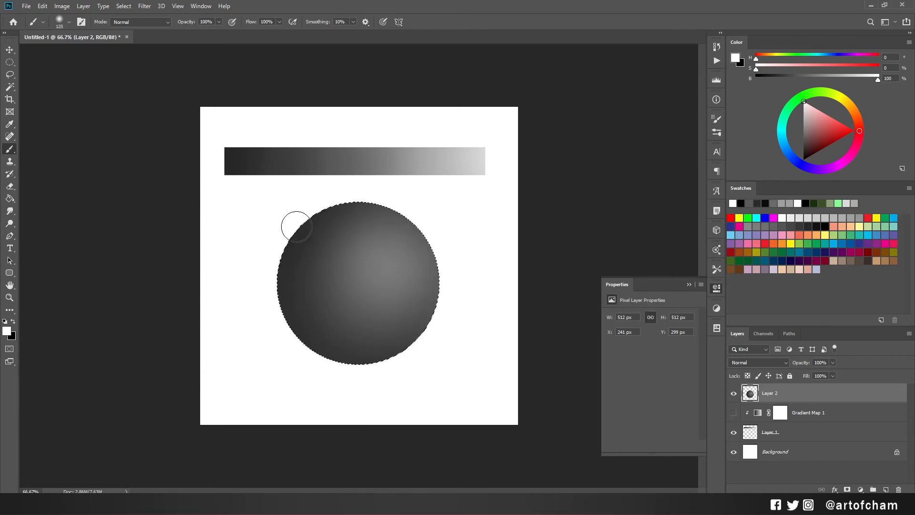
left_click_drag(285, 234, 276, 348)
left_click_drag(287, 245, 350, 365)
key("ctrl+z")
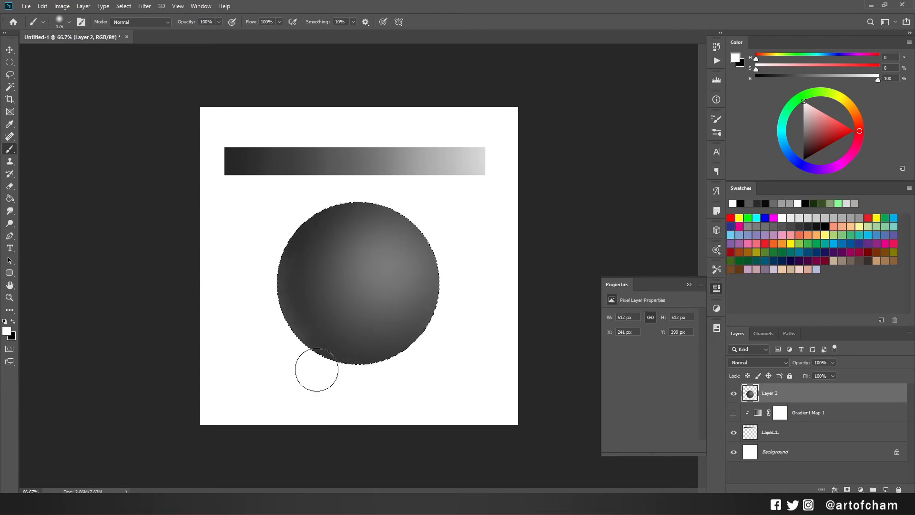
- Refine the sphere's shading by alternating black and white, adding a rim light at its lower left and a brighter upper-right highlight
key("x")
key("x")
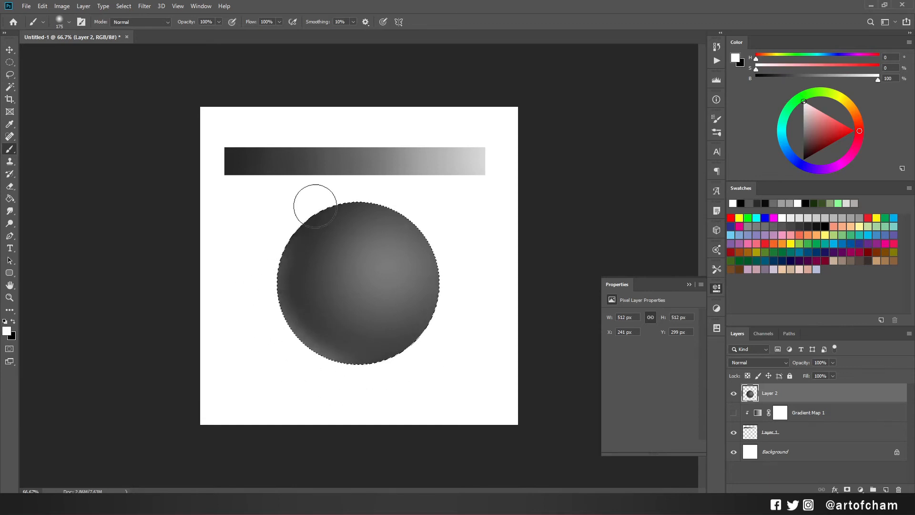
key("x")
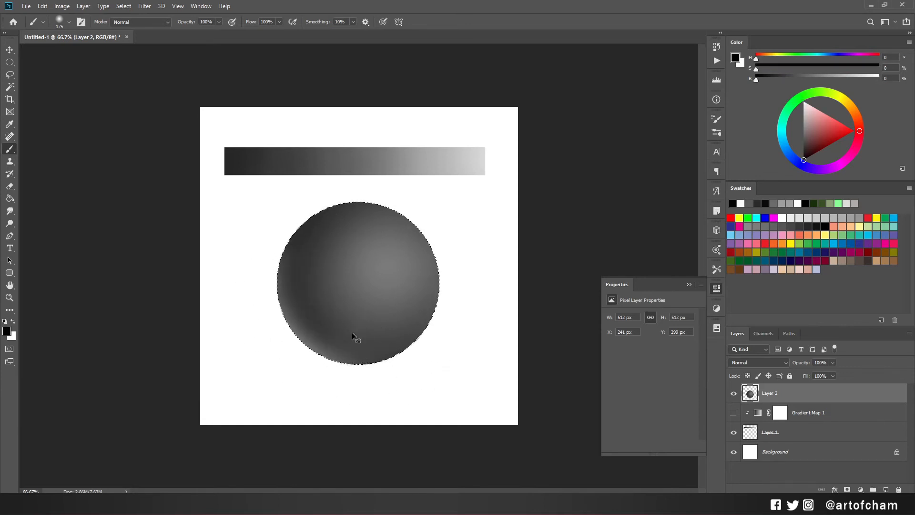
key("x")
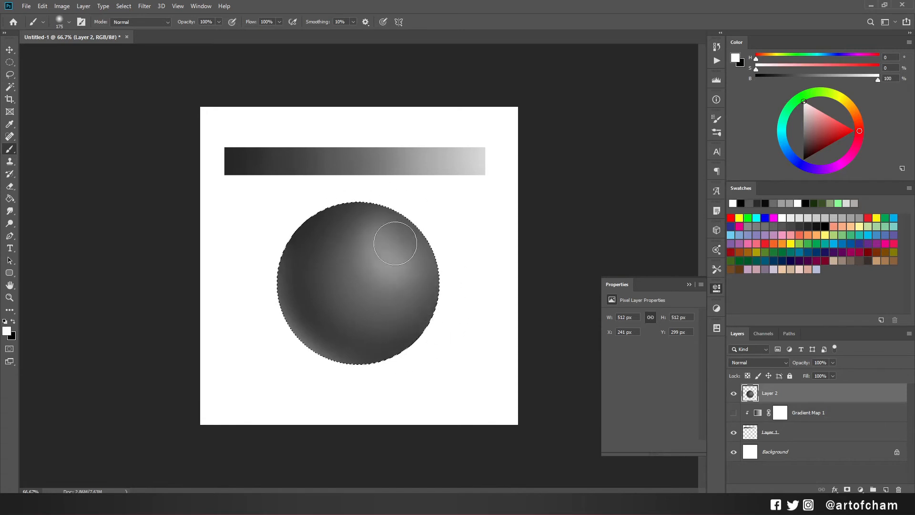
- Enlarge the soft white brush to 500 px, broaden the sphere's upper-right highlight, and deselect the circle
key("bracketright")
key("bracketright")
key("bracketright")
key("bracketright")
key("bracketright")
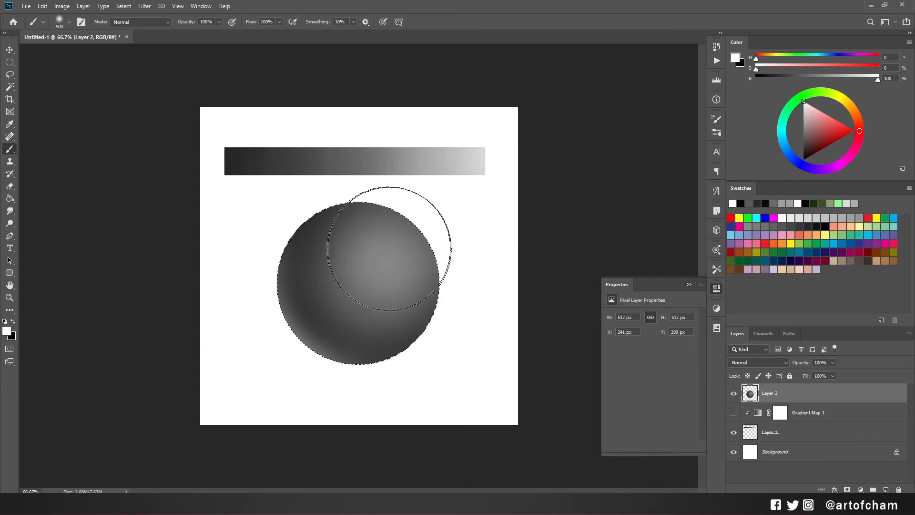
key("ctrl+d")
- Duplicate the Gradient Map 1 layer, show the copy, place it above Layer 2 and clip it to the sphere
left_click(808, 414)
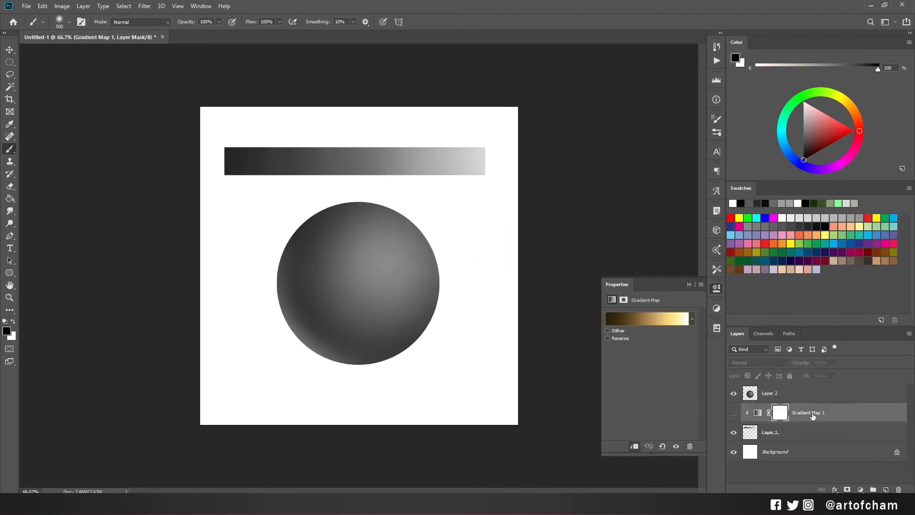
left_click(814, 412)
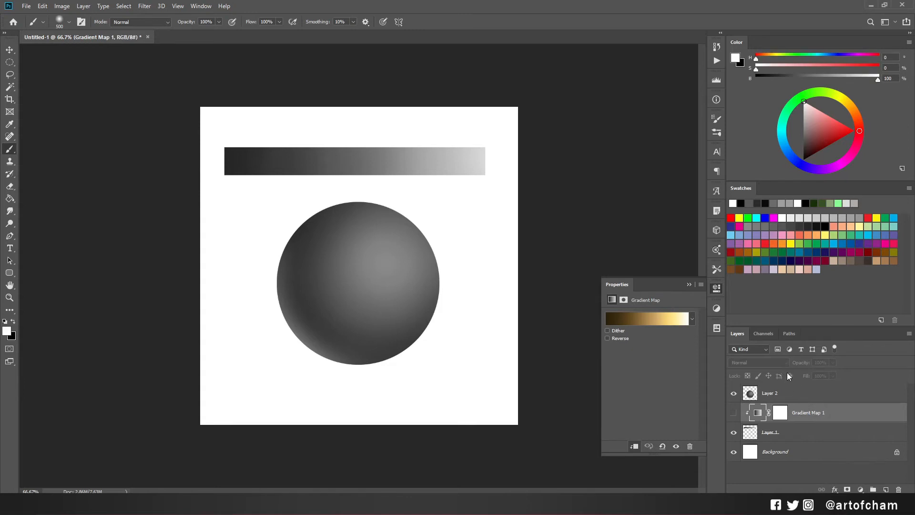
key("ctrl+j")
left_click(734, 413)
left_click_drag(744, 409, 803, 392)
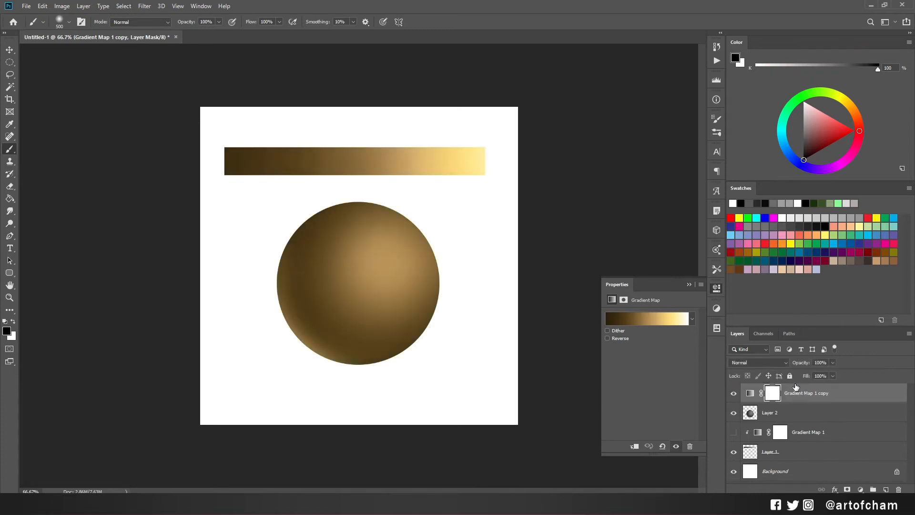
left_click(782, 419)
left_click(762, 390)
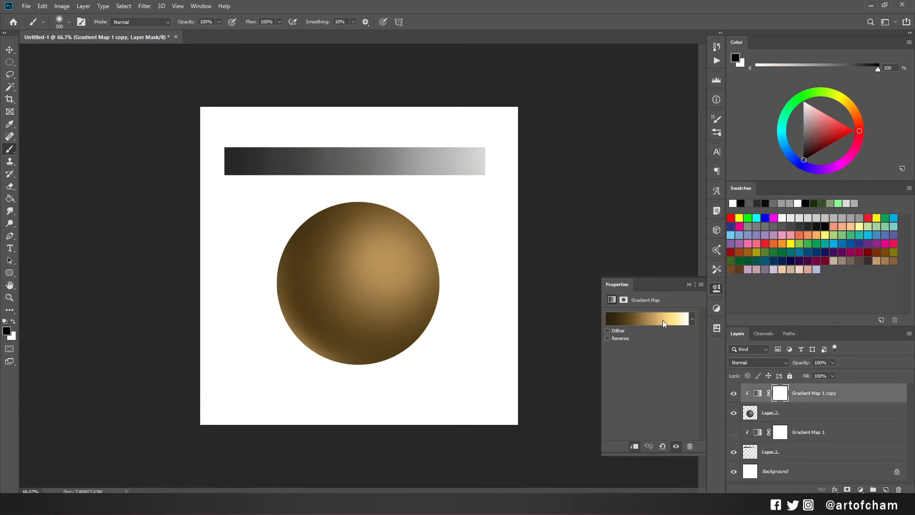
- Move the dark brown colour stop of the copied gradient map to location 16%
left_click(734, 394)
left_click(733, 395)
left_click(641, 319)
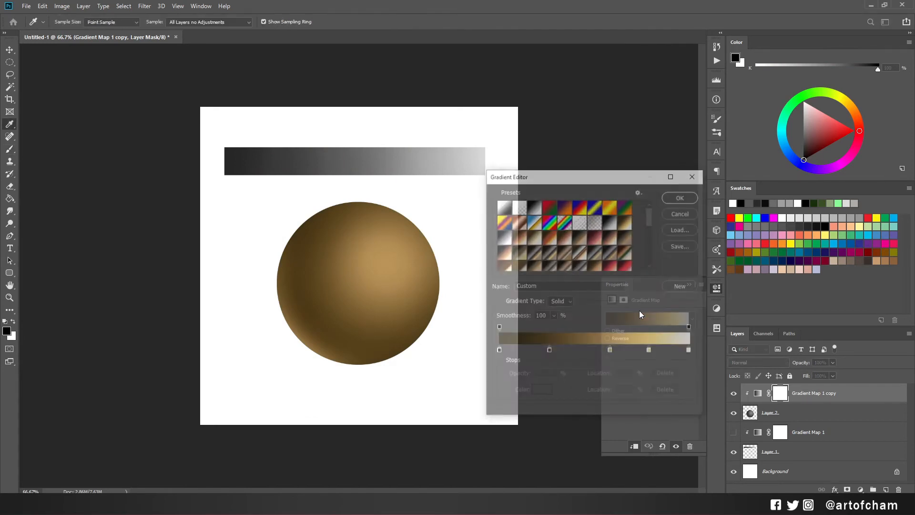
left_click_drag(549, 351, 530, 351)
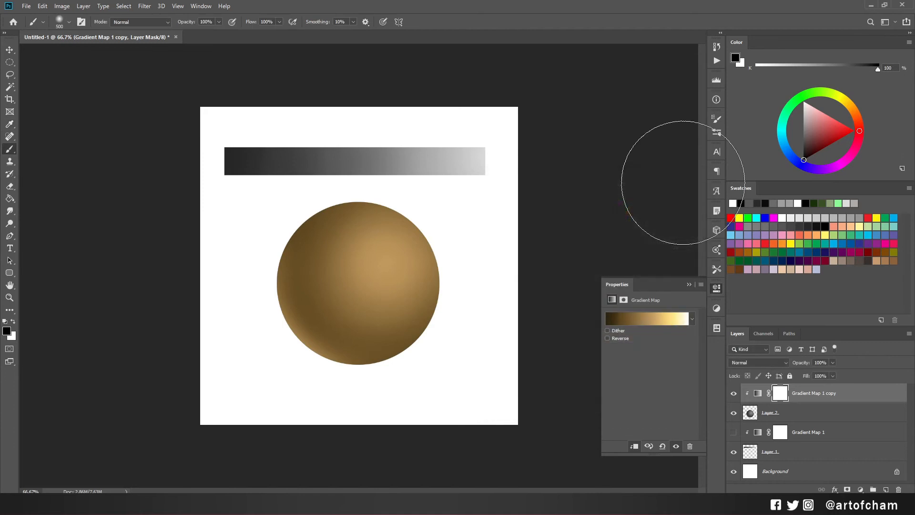
left_click(639, 320)
mouse_move(531, 352)
left_mouse_down()
mouse_move(544, 354)
mouse_move(528, 353)
left_mouse_up()
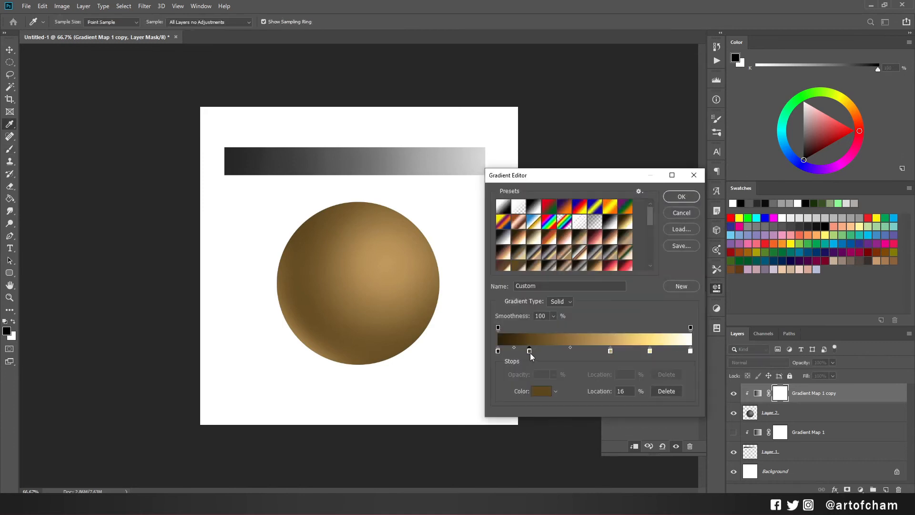
- Shift the tan, yellow and white colour stops of the copied gradient toward its dark end and accept the gradient
left_click_drag(612, 351, 634, 353)
left_click_drag(691, 352, 615, 353)
left_click(580, 350)
left_click(682, 196)
- Lock Layer 2's transparent pixels and brush soft white over the sphere's upper-right area
left_click(772, 412)
key("x")
left_click(747, 376)
mouse_move(379, 239)
left_mouse_down()
mouse_move(391, 258)
mouse_move(386, 245)
left_mouse_up()
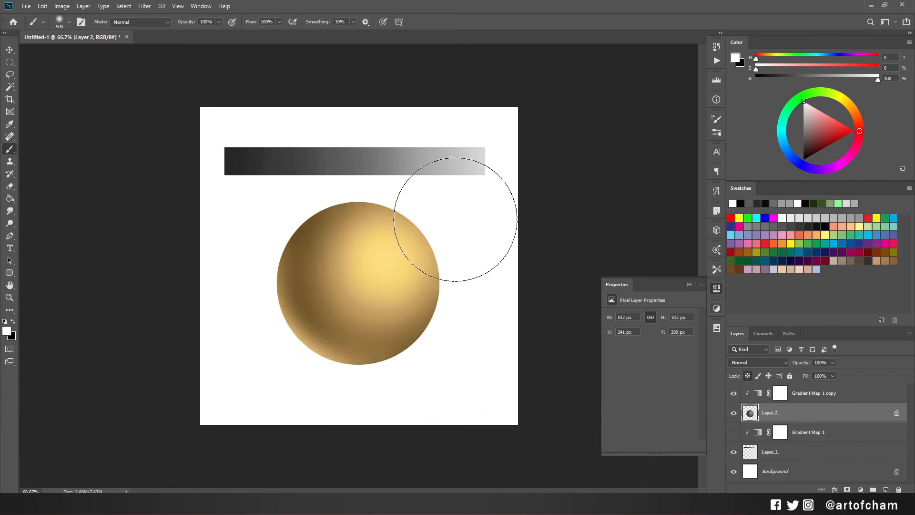
- Compare the sphere with the Gradient Map 1 copy layer hidden and shown
left_click(734, 394)
left_click(733, 393)
left_click(733, 394)
left_click(734, 393)
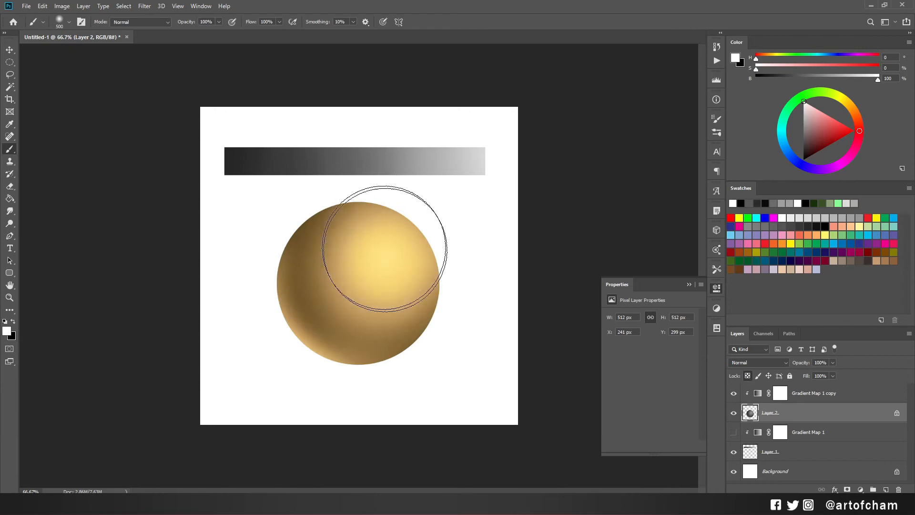
- Reduce the brush to 56 px, enlarge it to 250 px, and brush a brighter highlight on the sphere's upper right
right_click(398, 253)
type("5690")
key("Return")
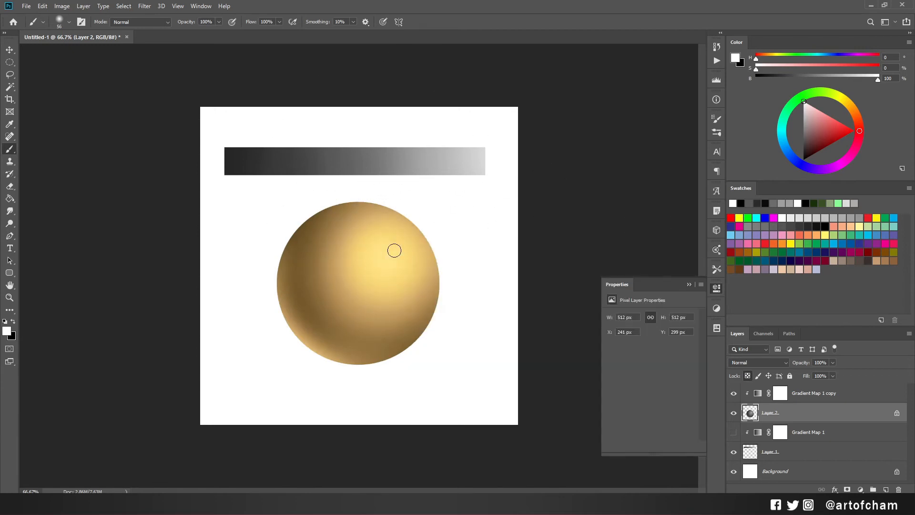
key("bracketright")
key("bracketright")
key("bracketright")
key("bracketright")
key("bracketright")
key("bracketright")
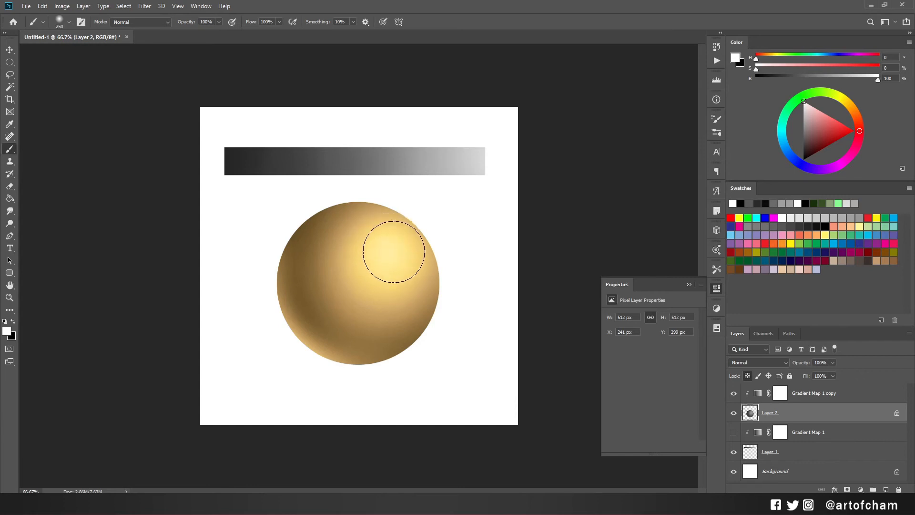
- Activate the Gradient Map 1 copy adjustment and sample the underlying greys at several spots on the golden sphere
key("alt+bracketright")
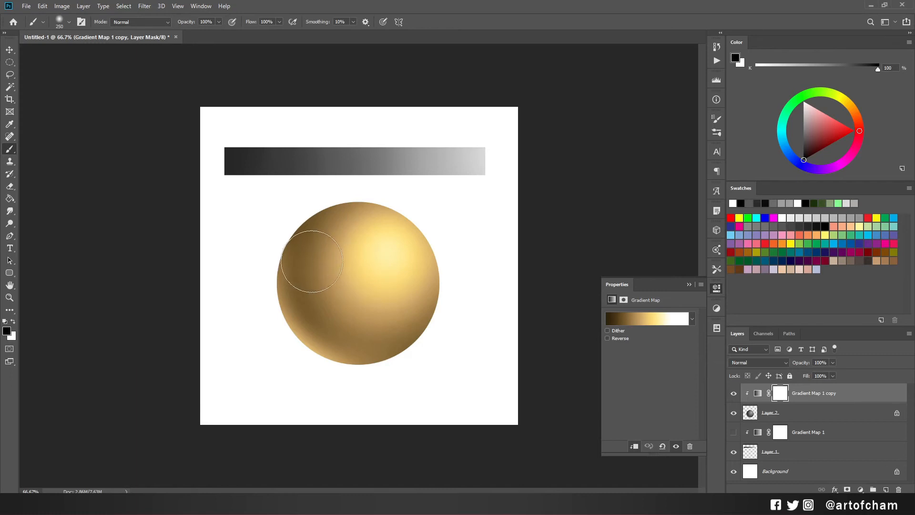
left_click(365, 258, "alt")
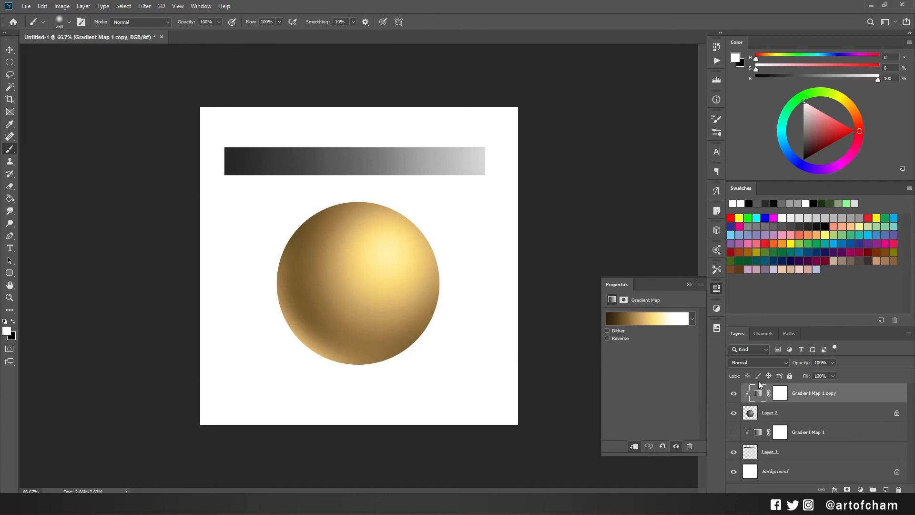
left_click(758, 393)
mouse_move(337, 262)
left_mouse_down()
mouse_move(317, 266)
mouse_move(324, 274)
left_mouse_up()
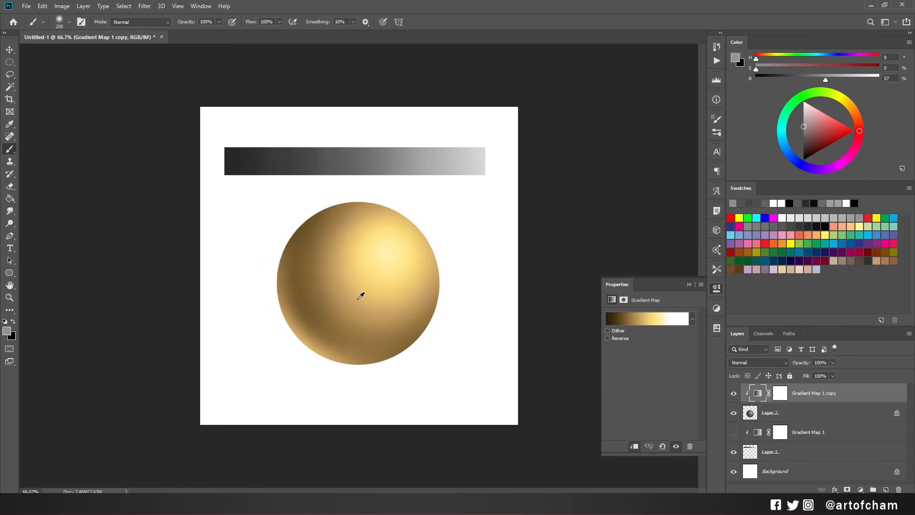
left_click(317, 273, "alt")
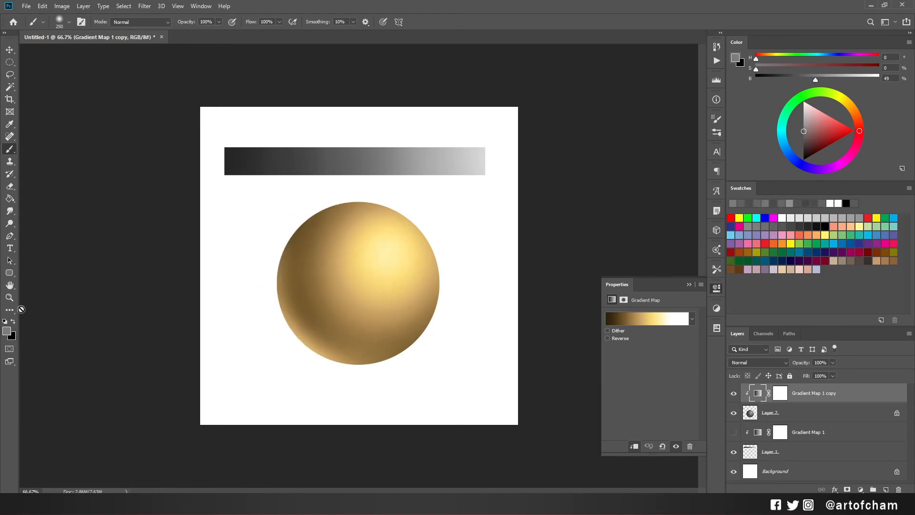
left_click(333, 280, "alt")
left_click(316, 229, "alt")
left_click(365, 282, "alt")
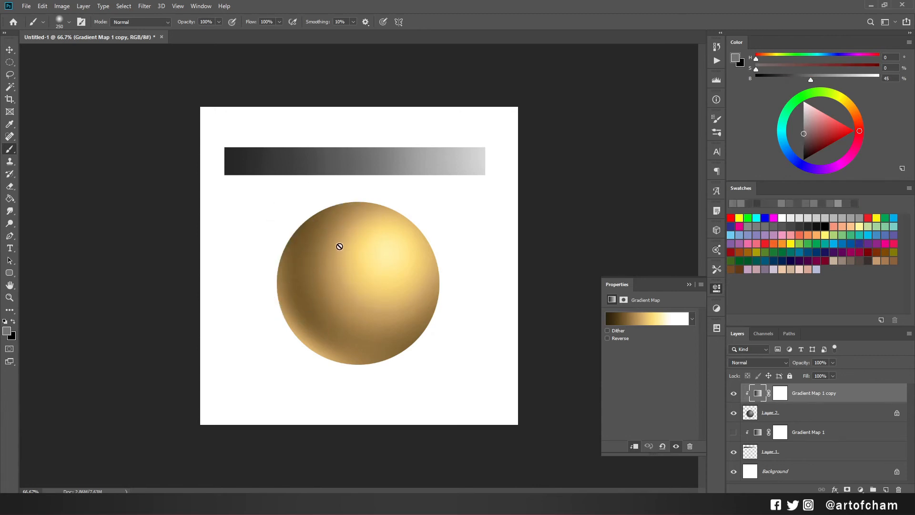
- Sample greys from the sphere with the Eyedropper on All Layers no Adjustments, and compare it without the gradient map
key("i")
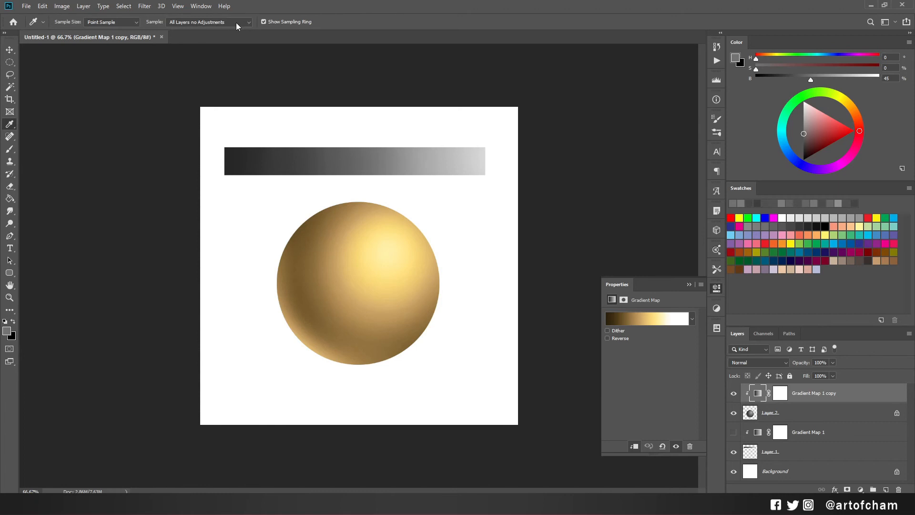
left_click(324, 259)
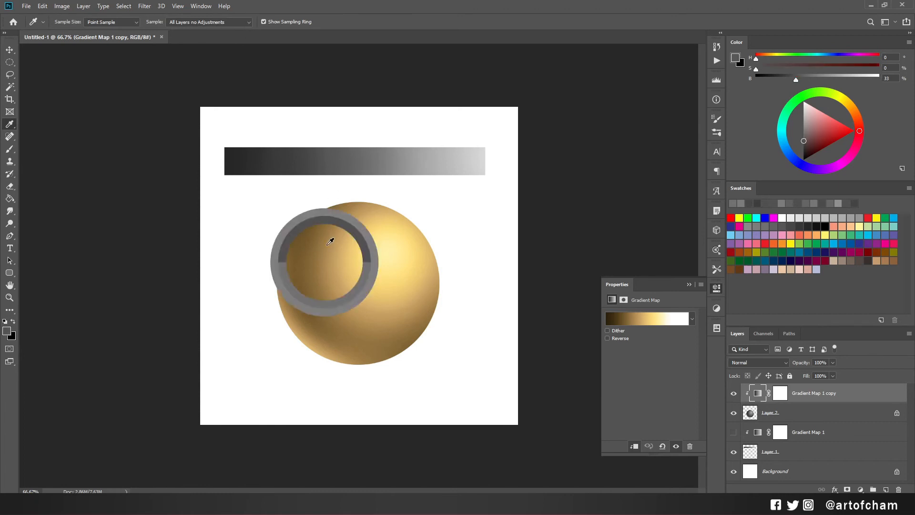
left_click(337, 300)
left_click(334, 294)
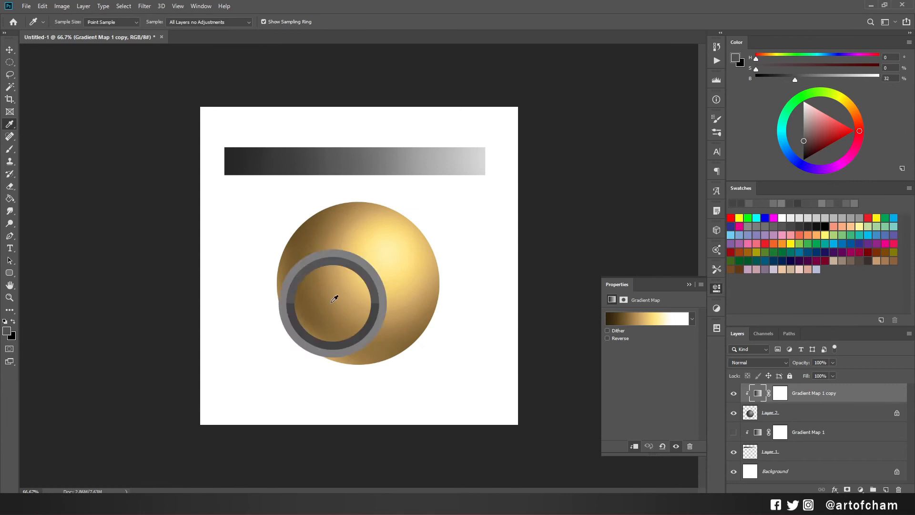
left_click(734, 393)
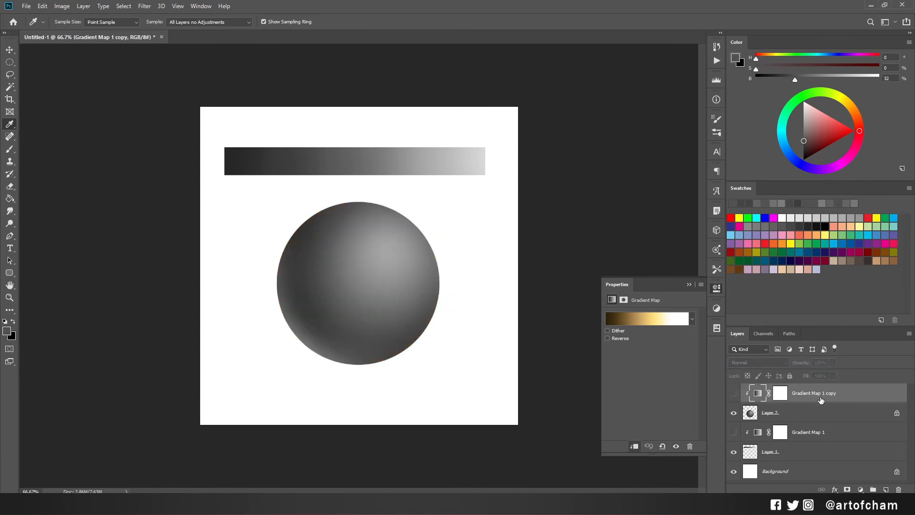
left_click(734, 393)
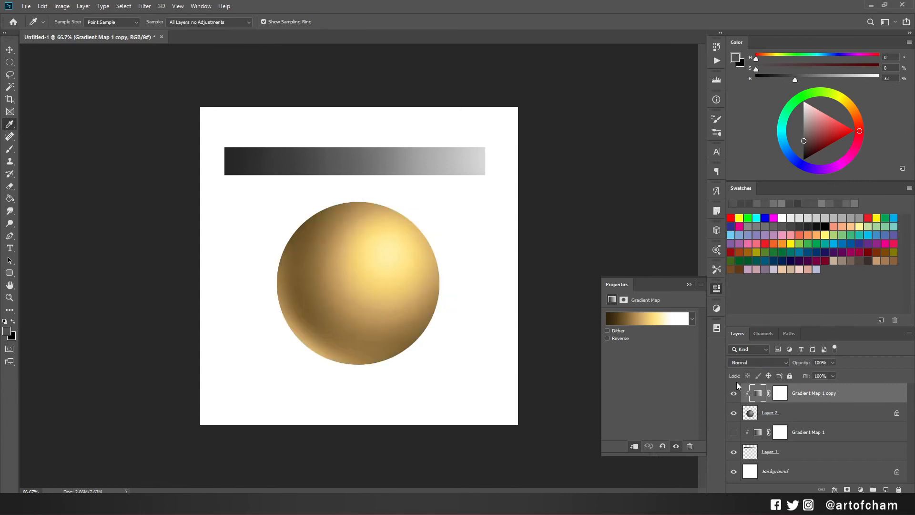
- On Layer 2, darken the sphere's upper and lower edges with a 150 px soft brush using dark grey sampled from its shadow
key("d")
left_click(773, 410)
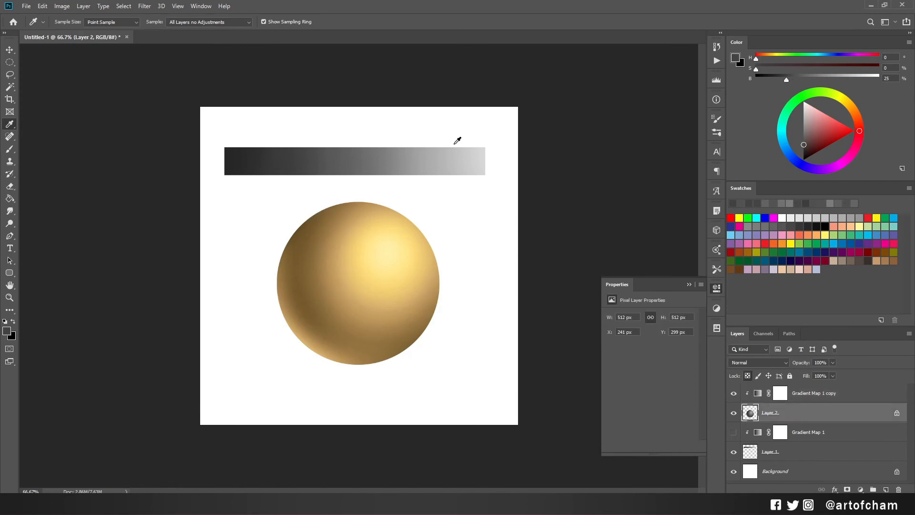
key("b")
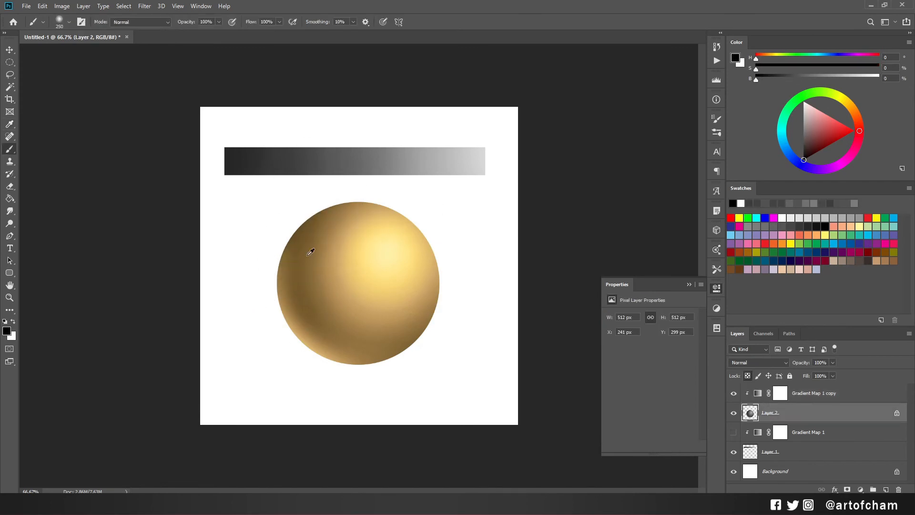
left_click(310, 250, "alt")
key("bracketleft")
key("bracketleft")
key("bracketleft")
left_click(313, 236, "alt")
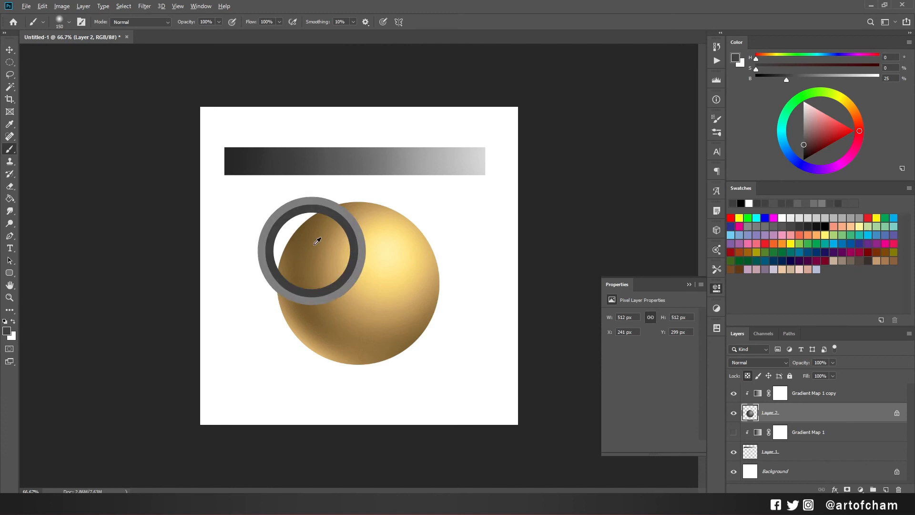
left_click(324, 211, "alt")
left_click(335, 205, "alt")
mouse_move(334, 207)
left_mouse_down()
mouse_move(301, 245)
mouse_move(294, 231)
mouse_move(382, 205)
left_mouse_up()
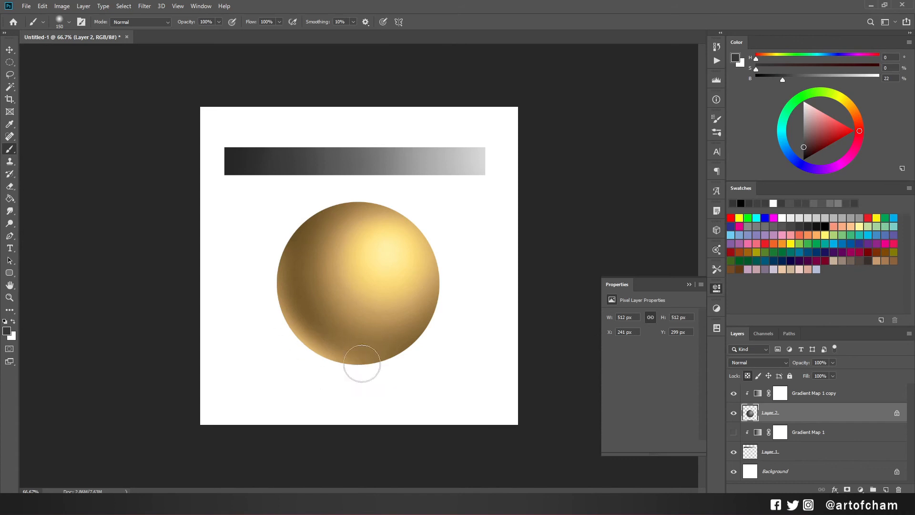
left_click_drag(306, 347, 366, 359)
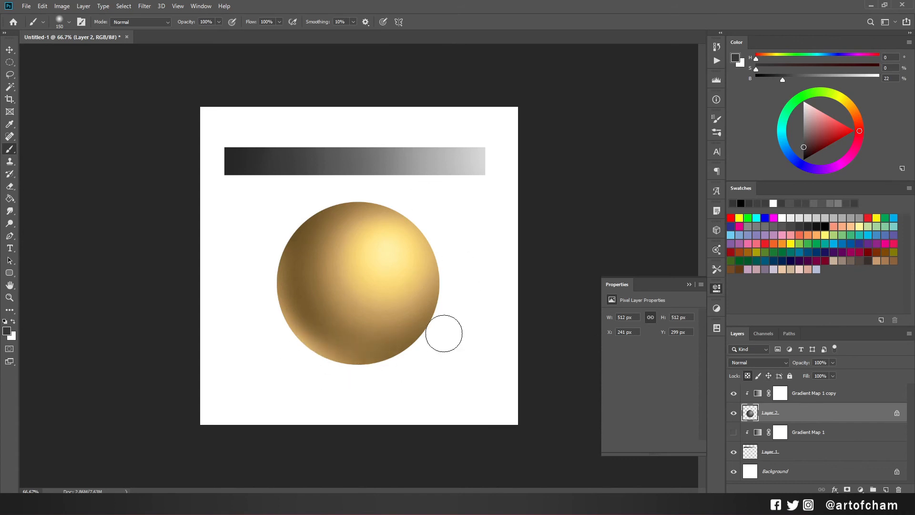
- Blend the sphere's midtones and left shadow with greys sampled from it, using a larger soft brush
left_click(352, 250, "alt")
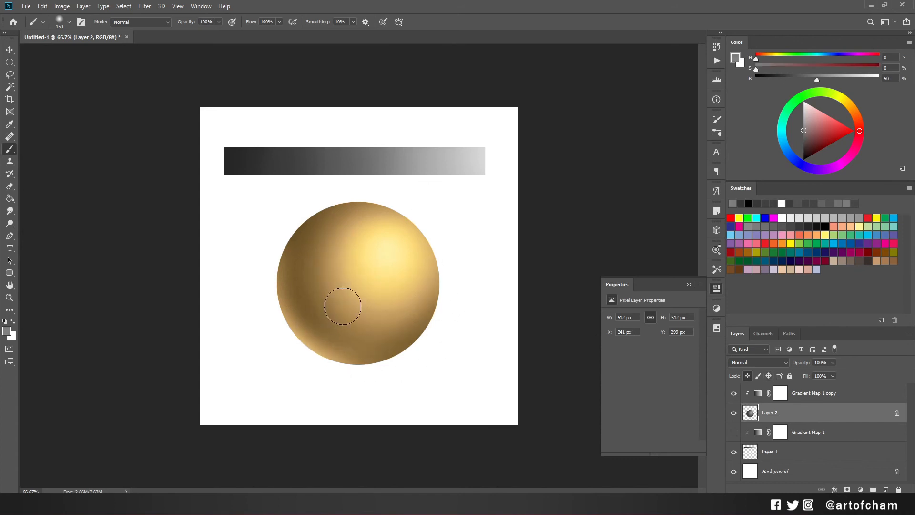
right_click(359, 239)
left_click_drag(444, 261, 449, 261)
left_click(317, 271, "alt")
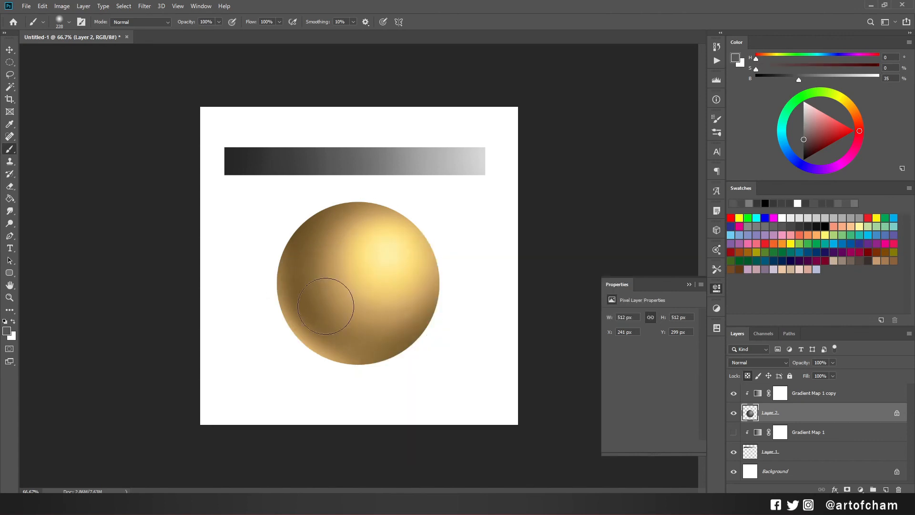
- Reset the colours, make white the foreground, and brush a soft highlight on the sphere's upper right
key("d")
key("x")
mouse_move(378, 238)
left_mouse_down()
mouse_move(388, 251)
mouse_move(399, 246)
left_mouse_up()
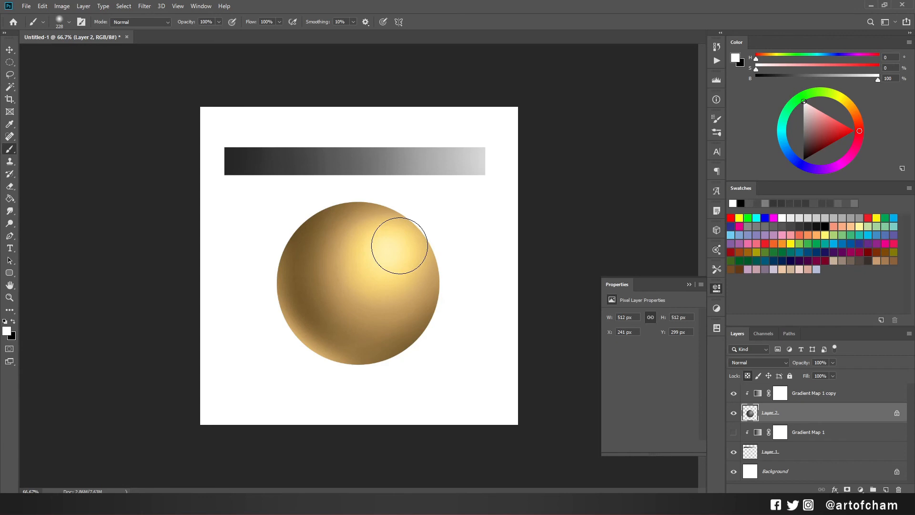
key("bracketright")
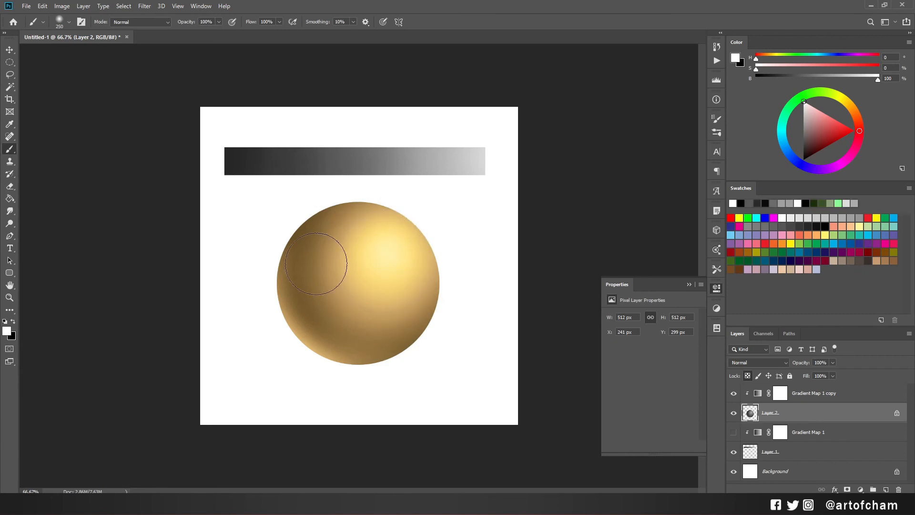
- Open the gradient of the Gradient Map 1 copy layer for editing and go to the end of the preset list
left_click(753, 394)
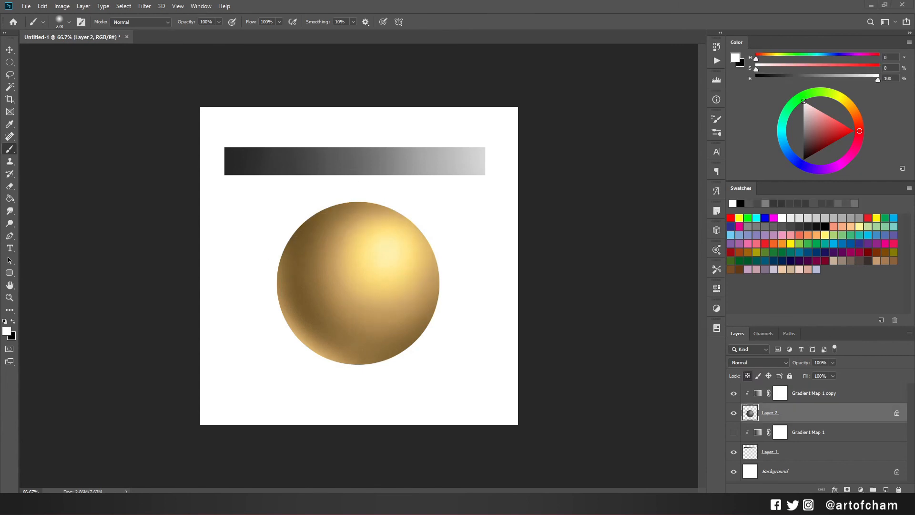
left_click(758, 393)
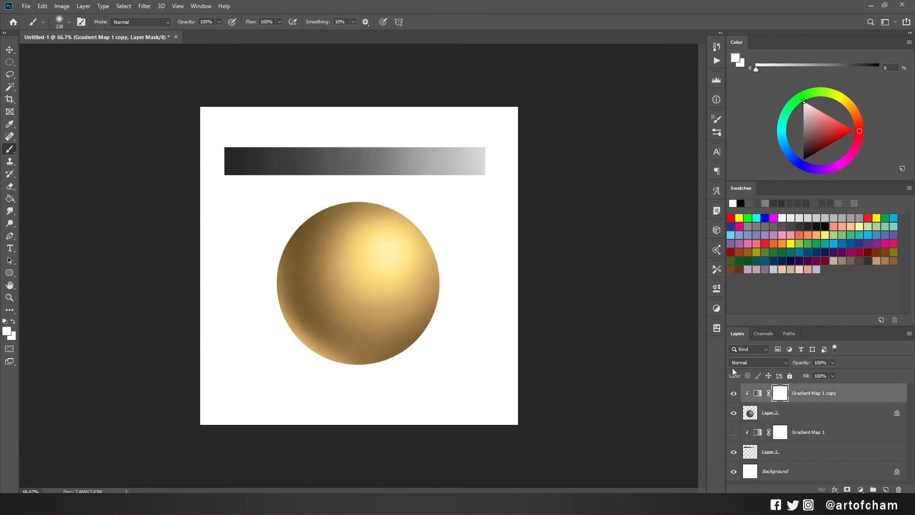
double_click(758, 393)
left_click(673, 317)
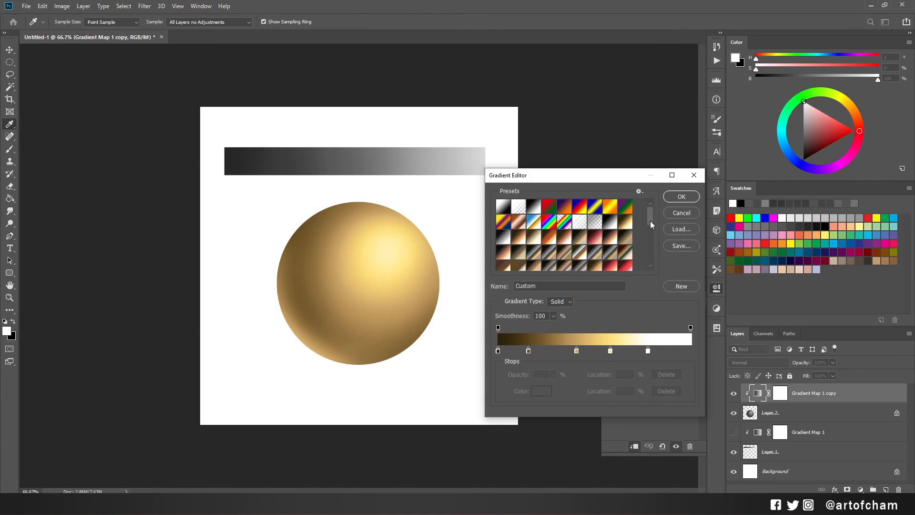
scroll(652, 236, "down", 6)
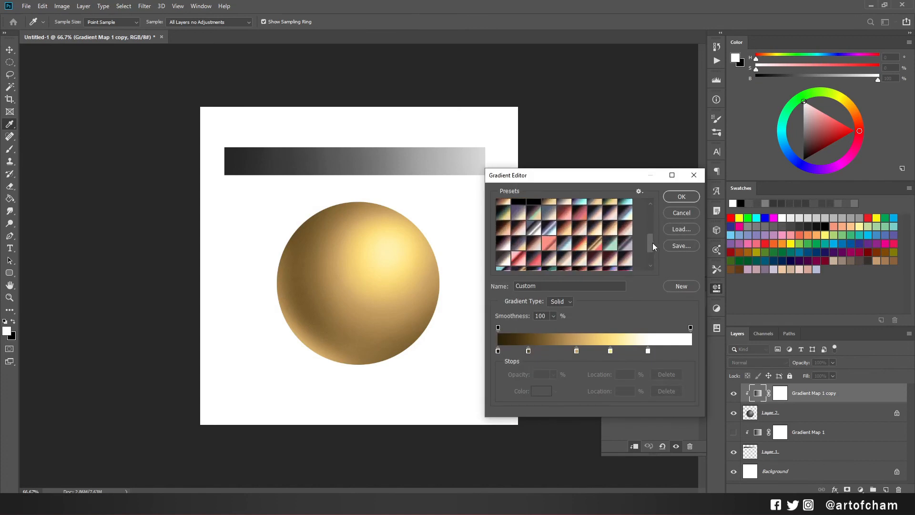
mouse_move(653, 257)
left_mouse_down()
mouse_move(653, 242)
mouse_move(656, 264)
left_mouse_up()
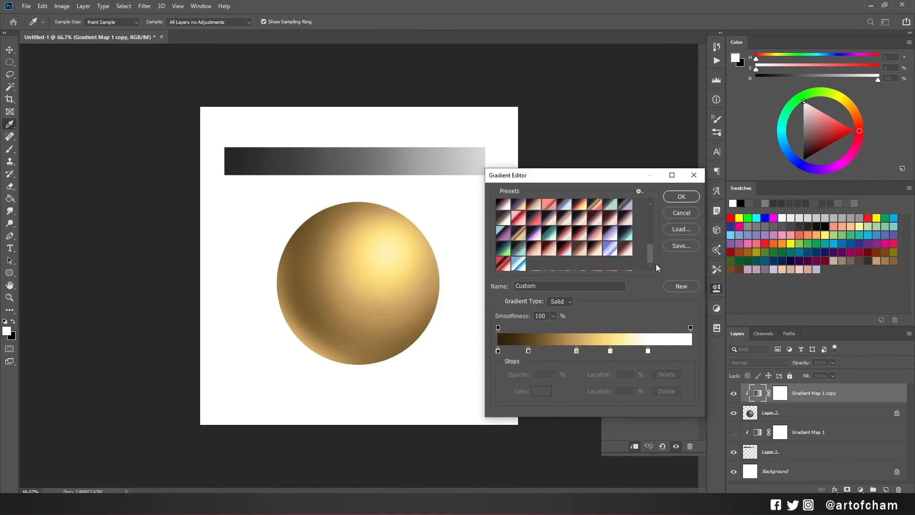
left_click_drag(595, 206, 656, 220)
- Try several gradient presets on the sphere, including a black-to-salmon-pink one and a dark teal-to-green one
left_click(555, 237)
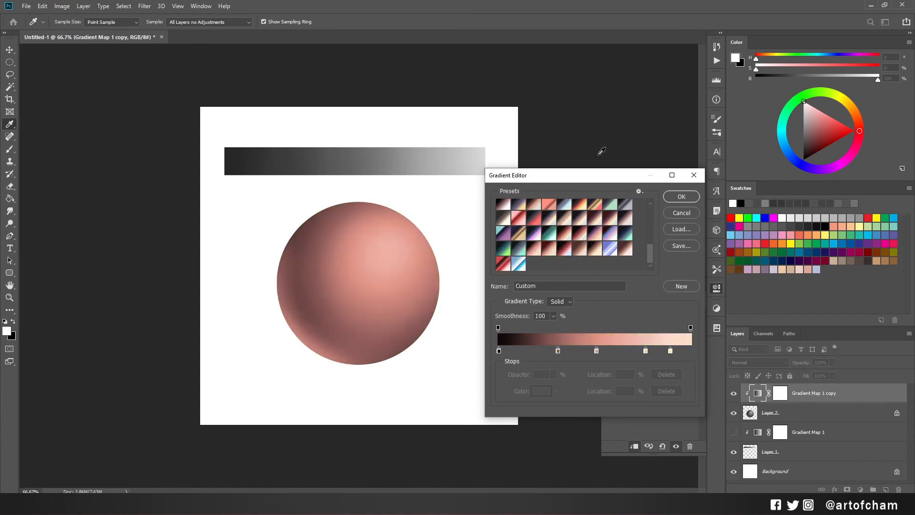
left_click(504, 234)
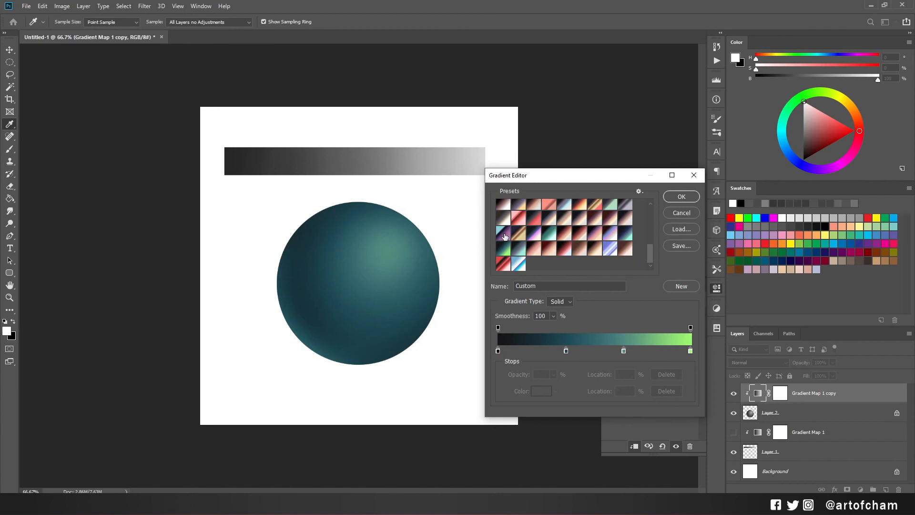
left_click(501, 219)
scroll(651, 244, "up", 4)
left_click(567, 231)
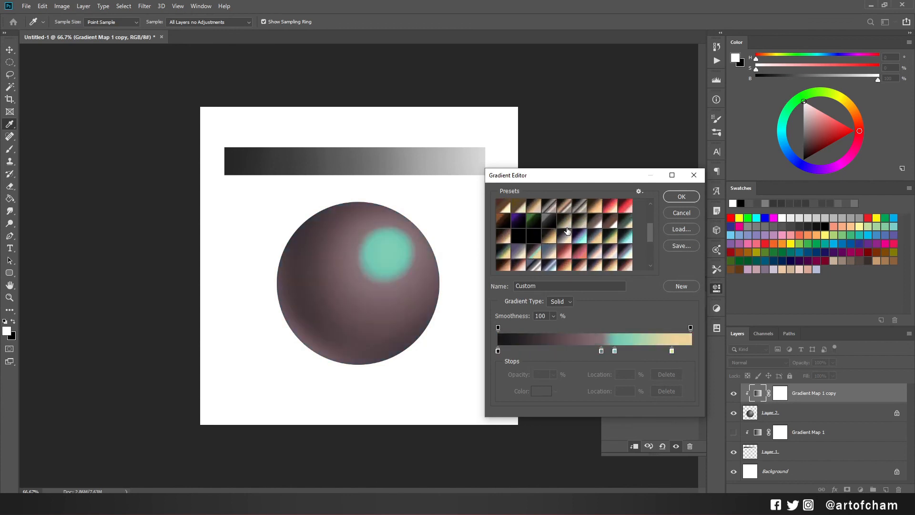
left_click(562, 255)
- Apply a black, mauve, teal and tan gradient to the sphere, spreading its colour stops and placing the tan stop at 83%
left_click(532, 251)
mouse_move(596, 352)
left_mouse_down()
mouse_move(615, 344)
mouse_move(602, 351)
left_mouse_up()
left_click_drag(671, 351, 639, 351)
left_click_drag(546, 353, 499, 352)
left_click_drag(589, 350, 658, 352)
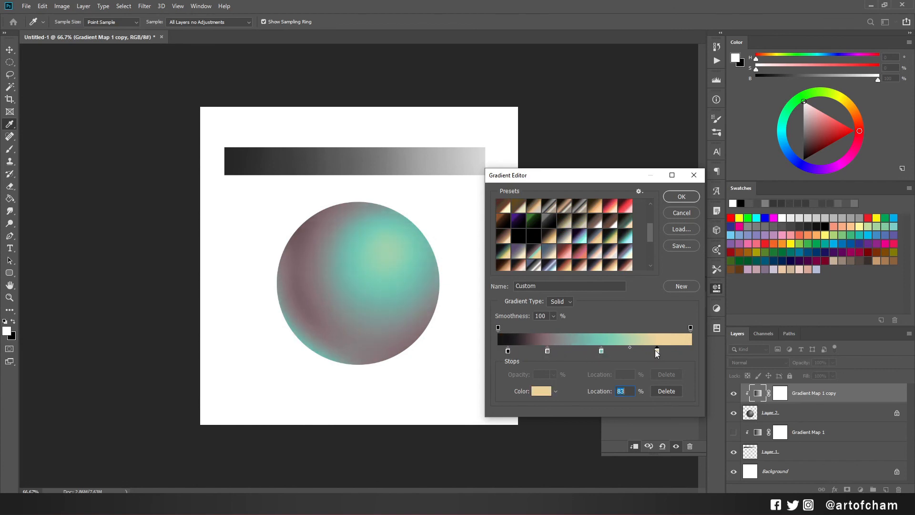
left_click(682, 197)
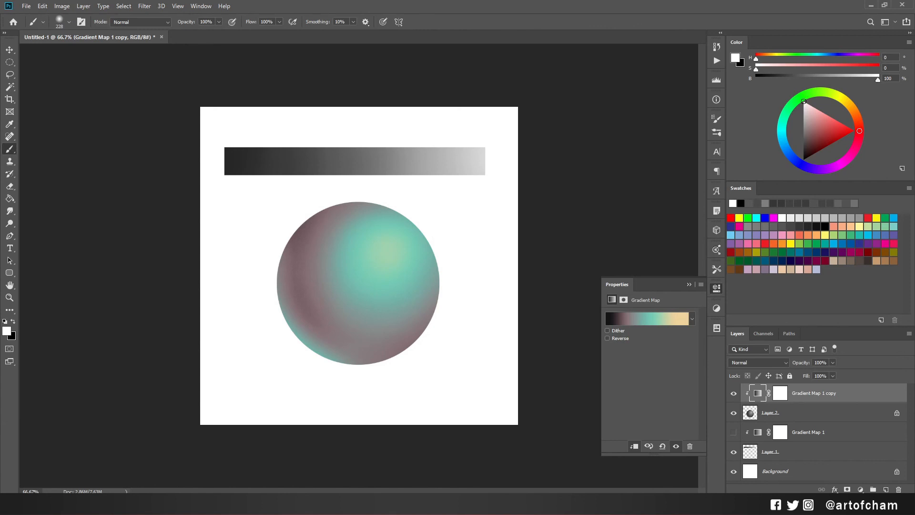